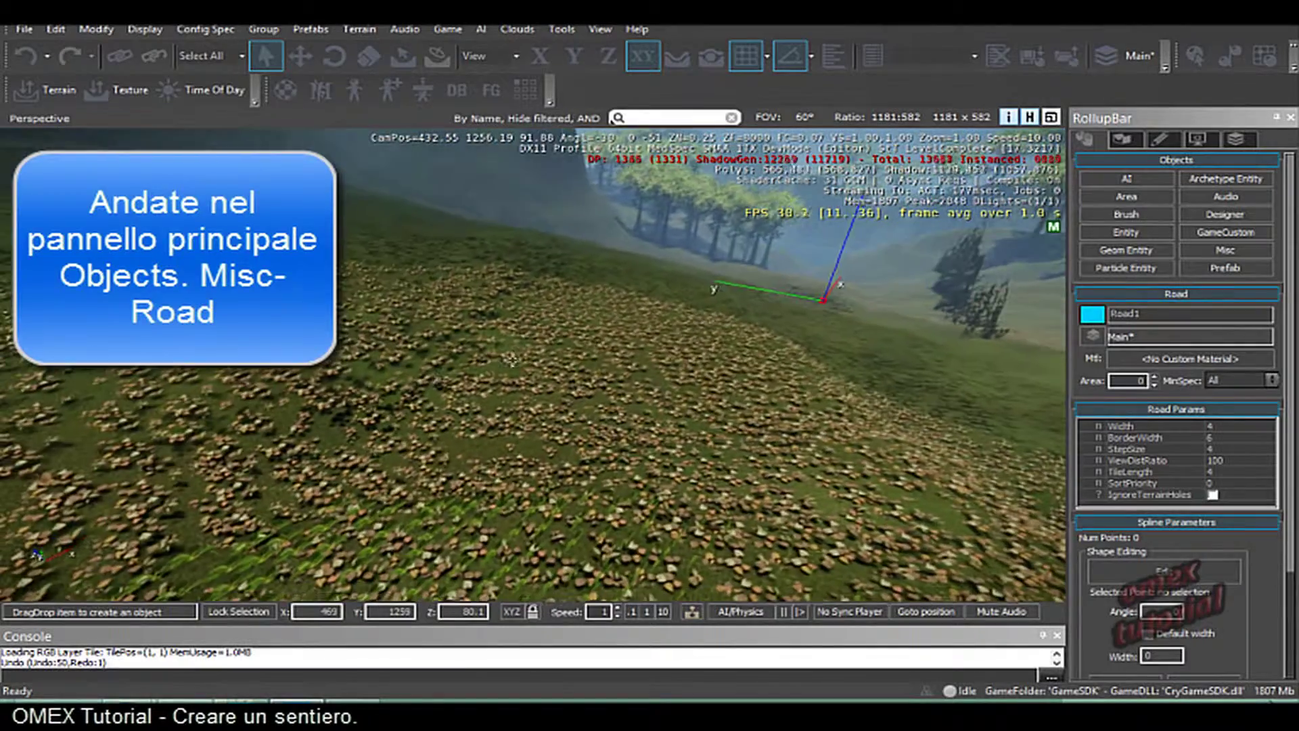
- Make object placement follow the terrain surface and set the new road's width to 12
middle_click_drag(264, 412, 262, 443)
scroll(263, 443, "down", 4)
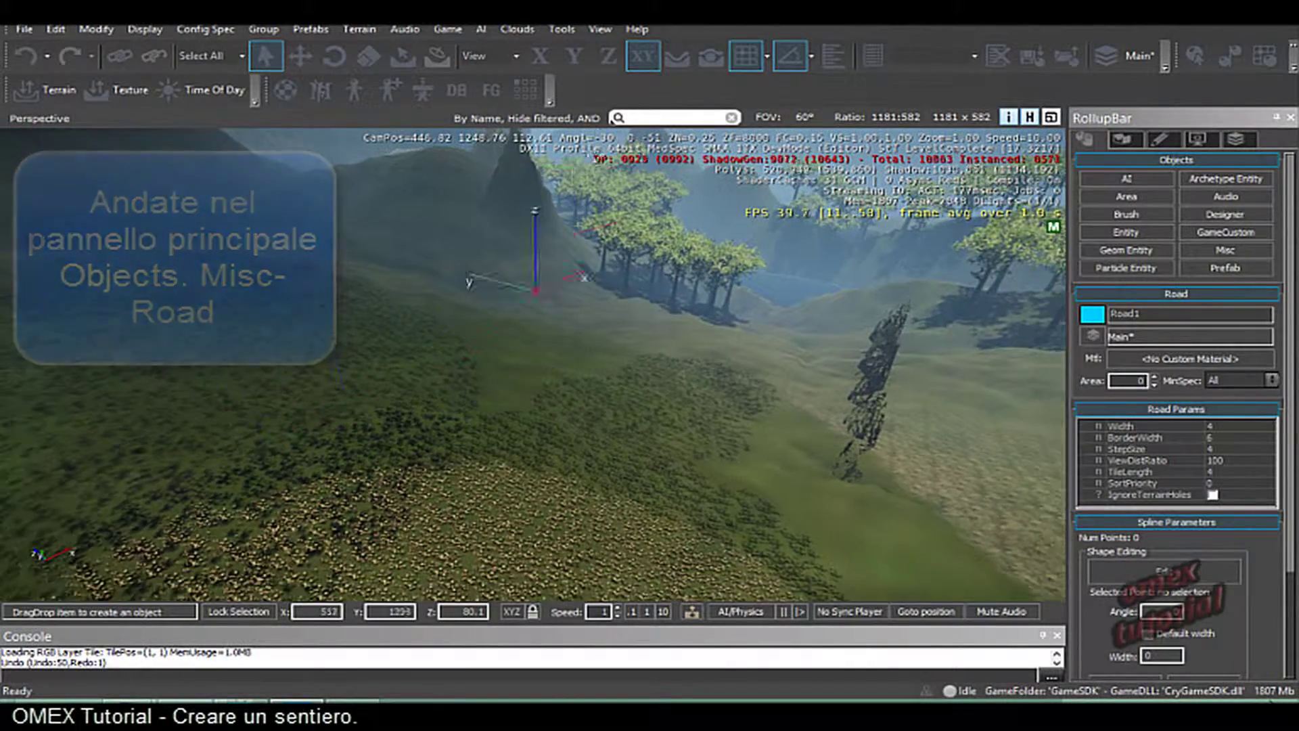
left_click(709, 60)
right_click_drag(654, 325, 632, 315)
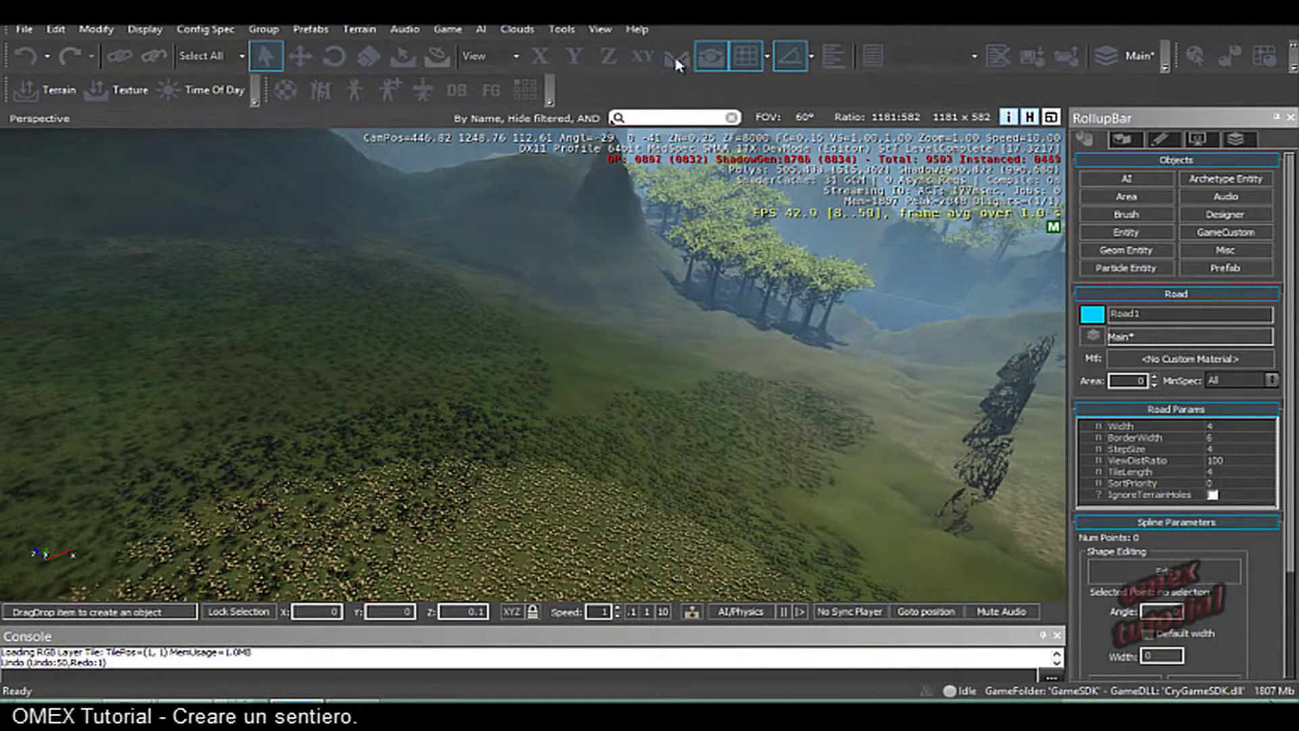
left_click(676, 62)
right_click_drag(679, 456, 661, 455)
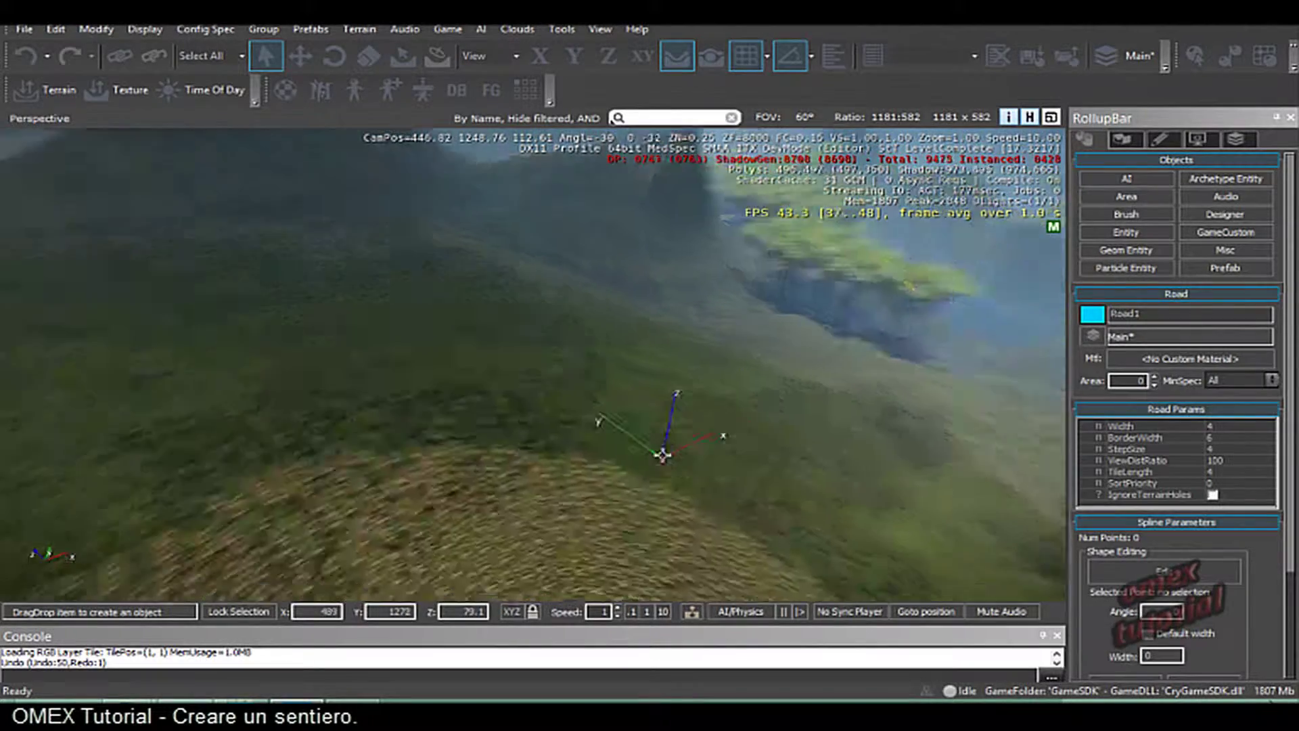
middle_click_drag(661, 455, 573, 455)
right_click_drag(354, 379, 356, 380)
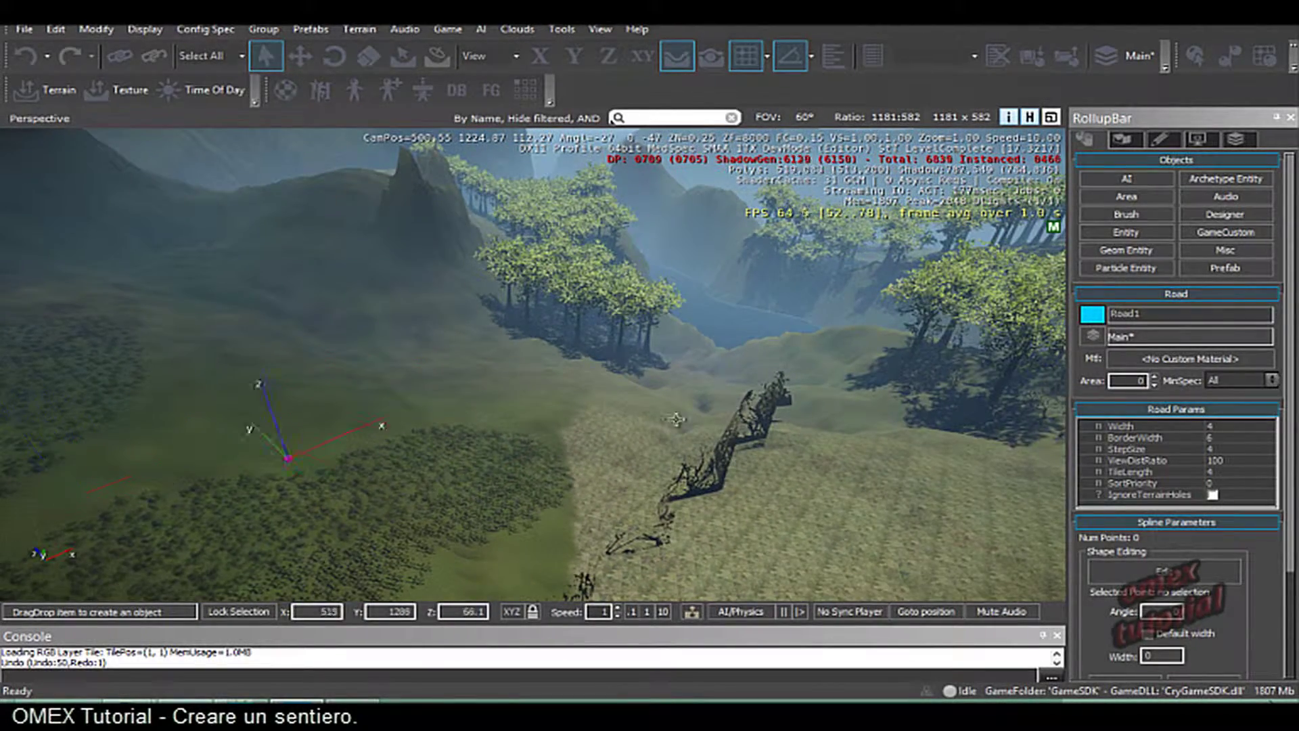
left_click(1180, 427)
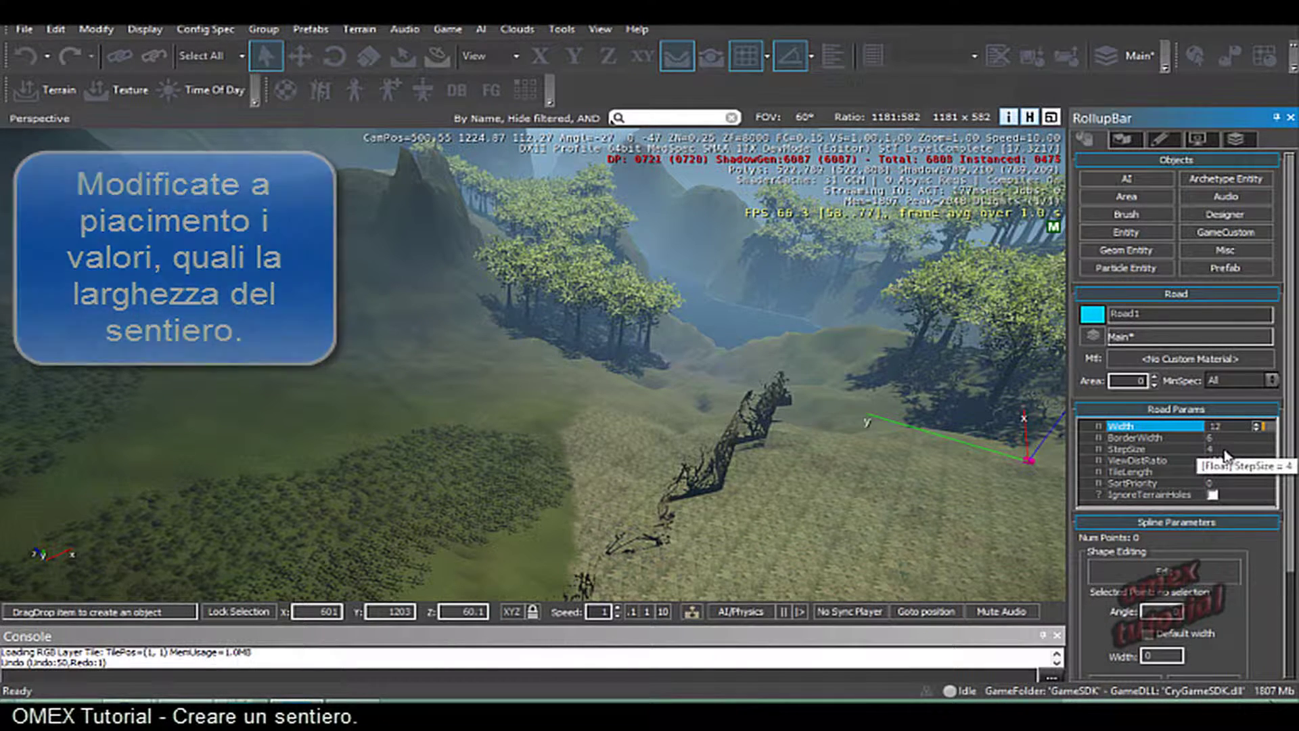
- Place the road's first points from the grassy slope across the hillside to the dry ground beyond the trees
left_click(105, 492)
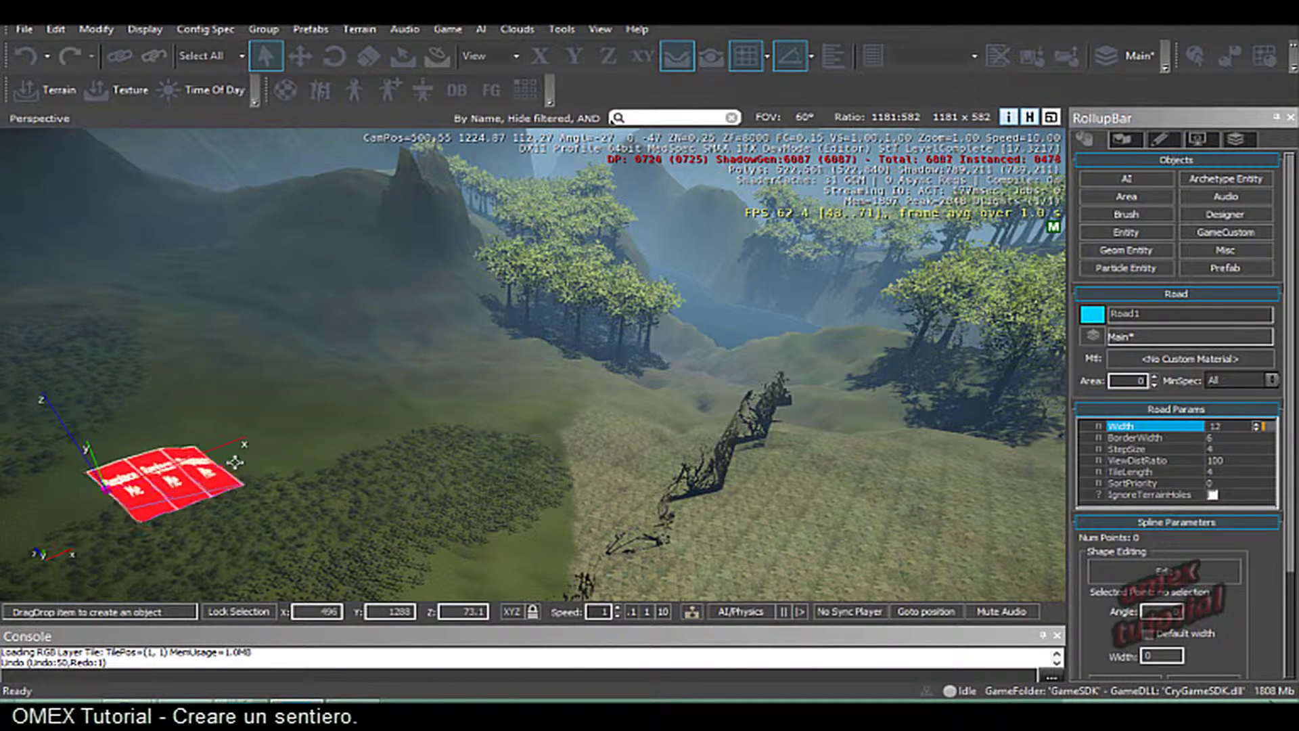
right_click_drag(309, 451, 326, 434)
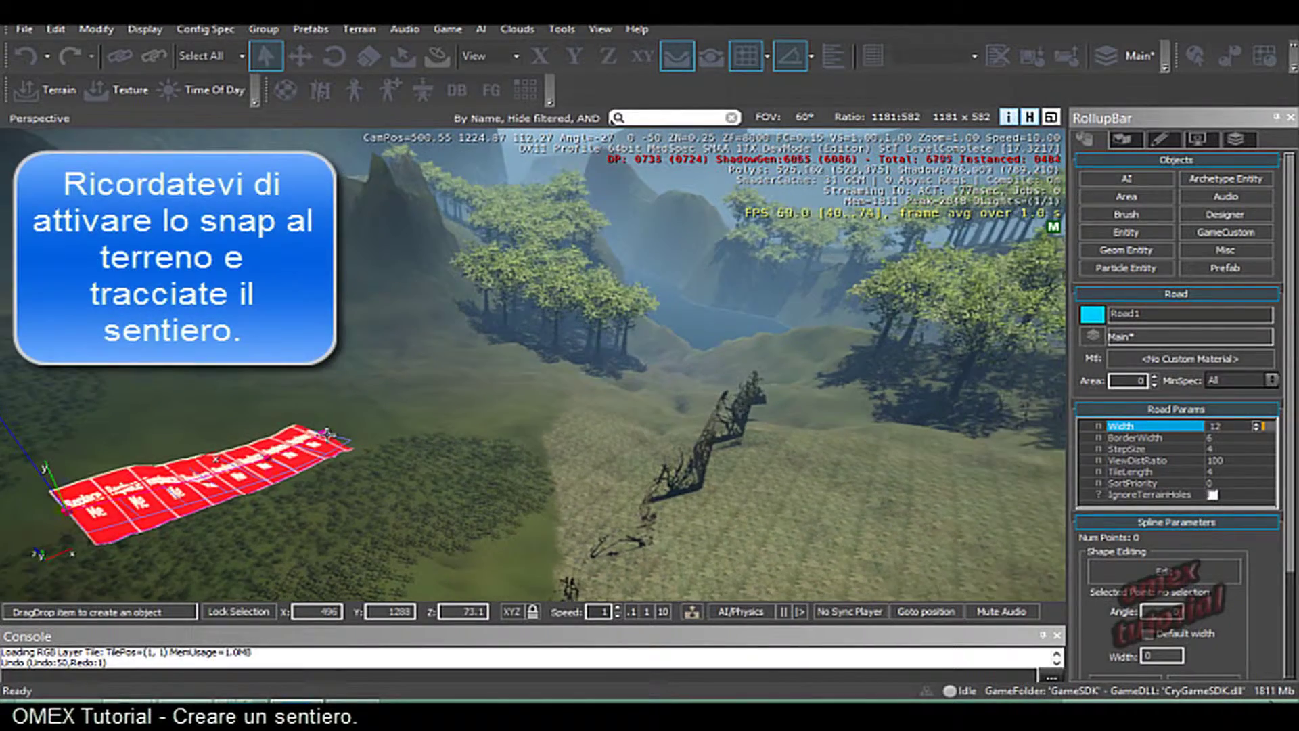
key("w")
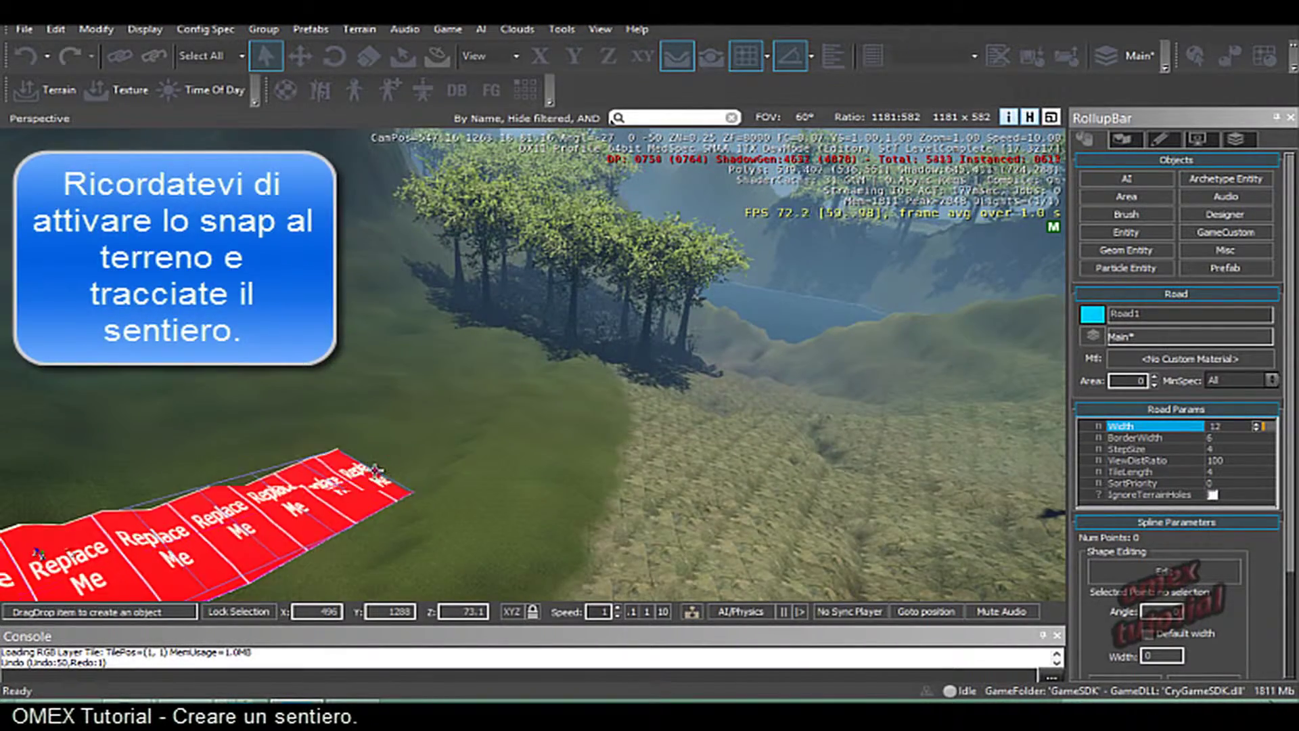
key("w")
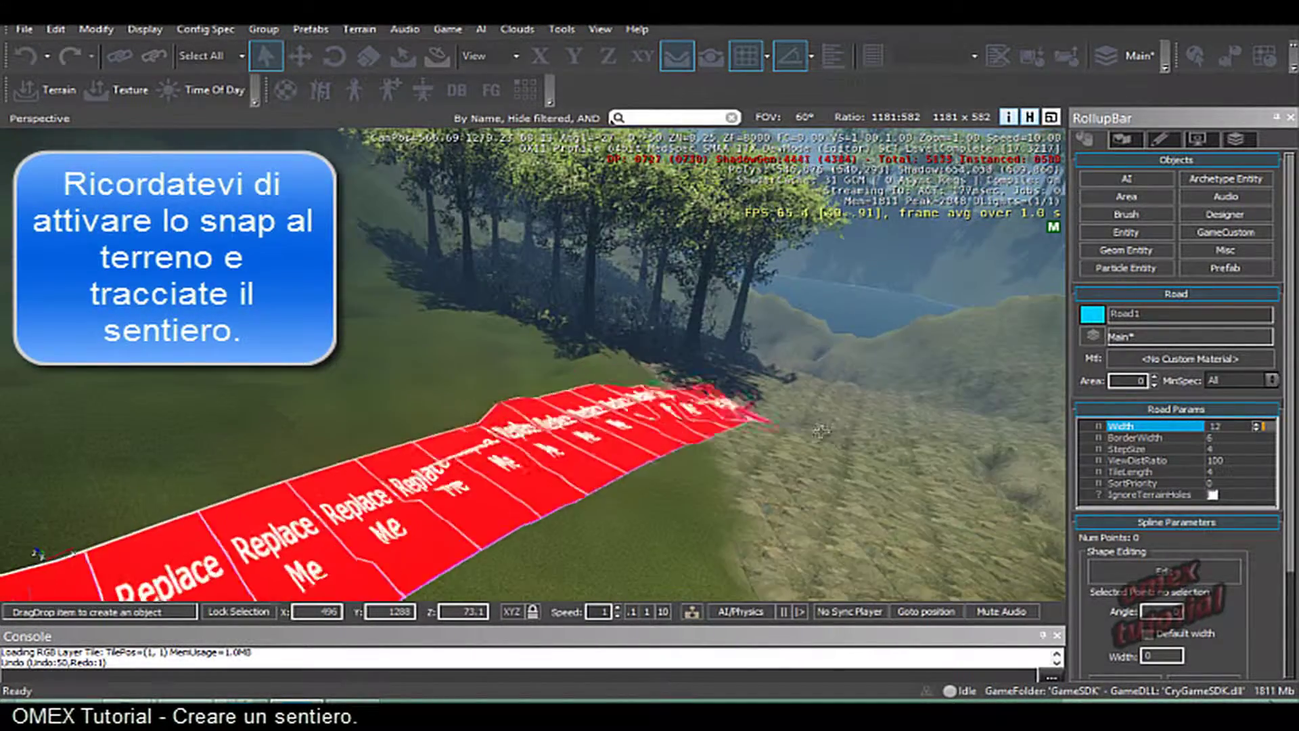
left_click(812, 457)
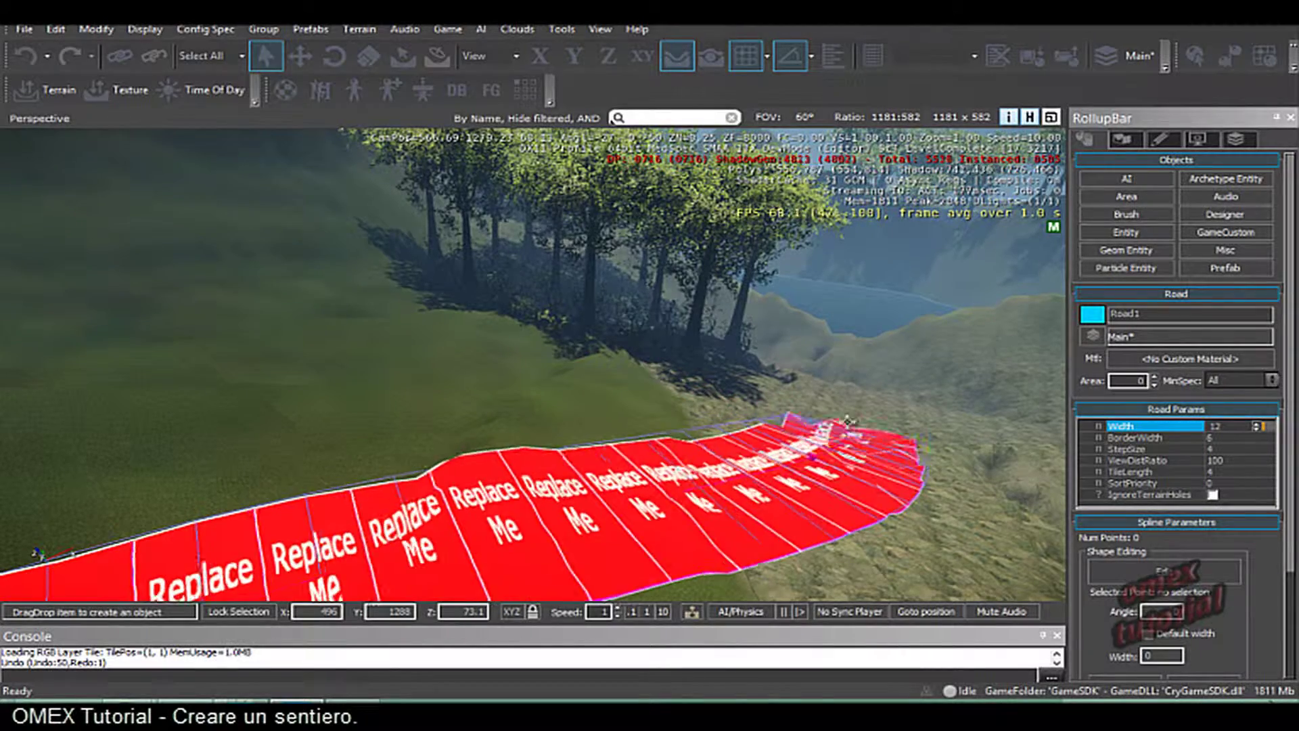
- Extend the road downhill over the rocky ground to the water's edge and finish its path there
key("w")
right_click_drag(847, 395, 920, 402)
mouse_move(711, 414)
middle_mouse_down()
mouse_move(725, 405)
mouse_move(710, 400)
mouse_move(712, 414)
middle_mouse_up()
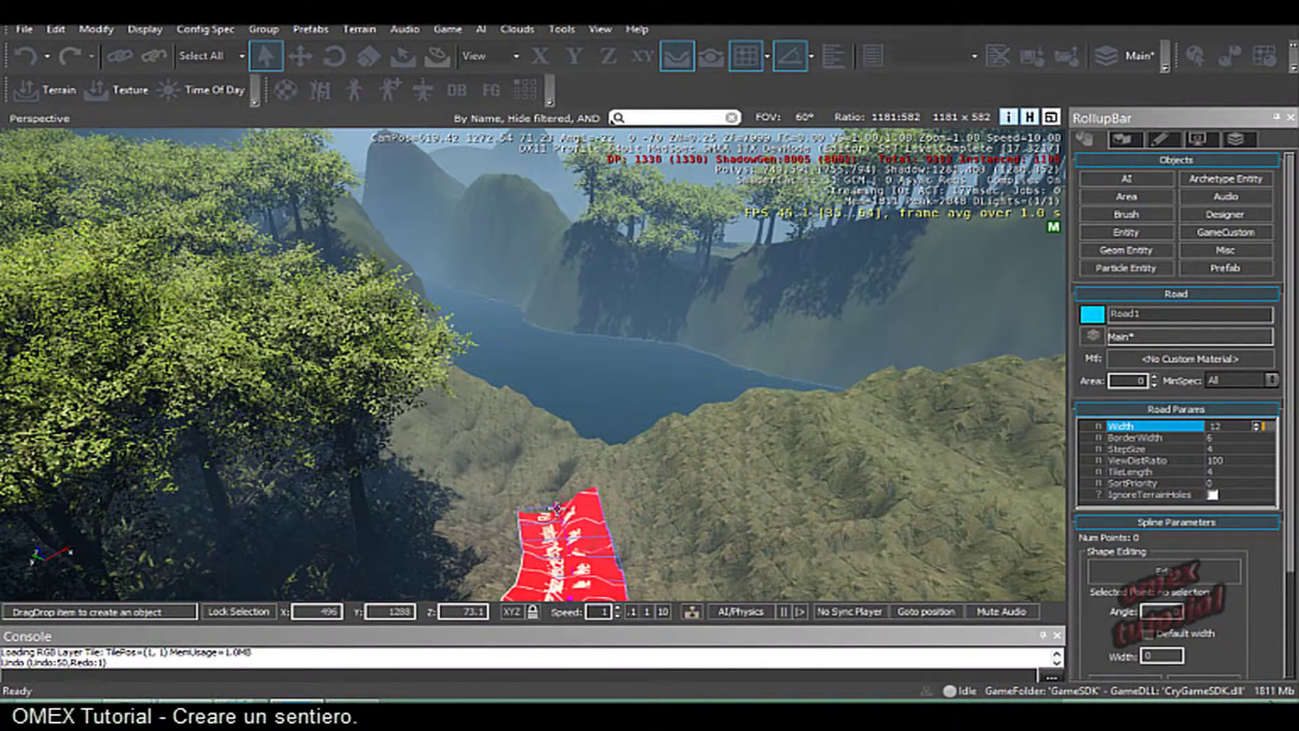
key("w")
right_click_drag(574, 494, 590, 496)
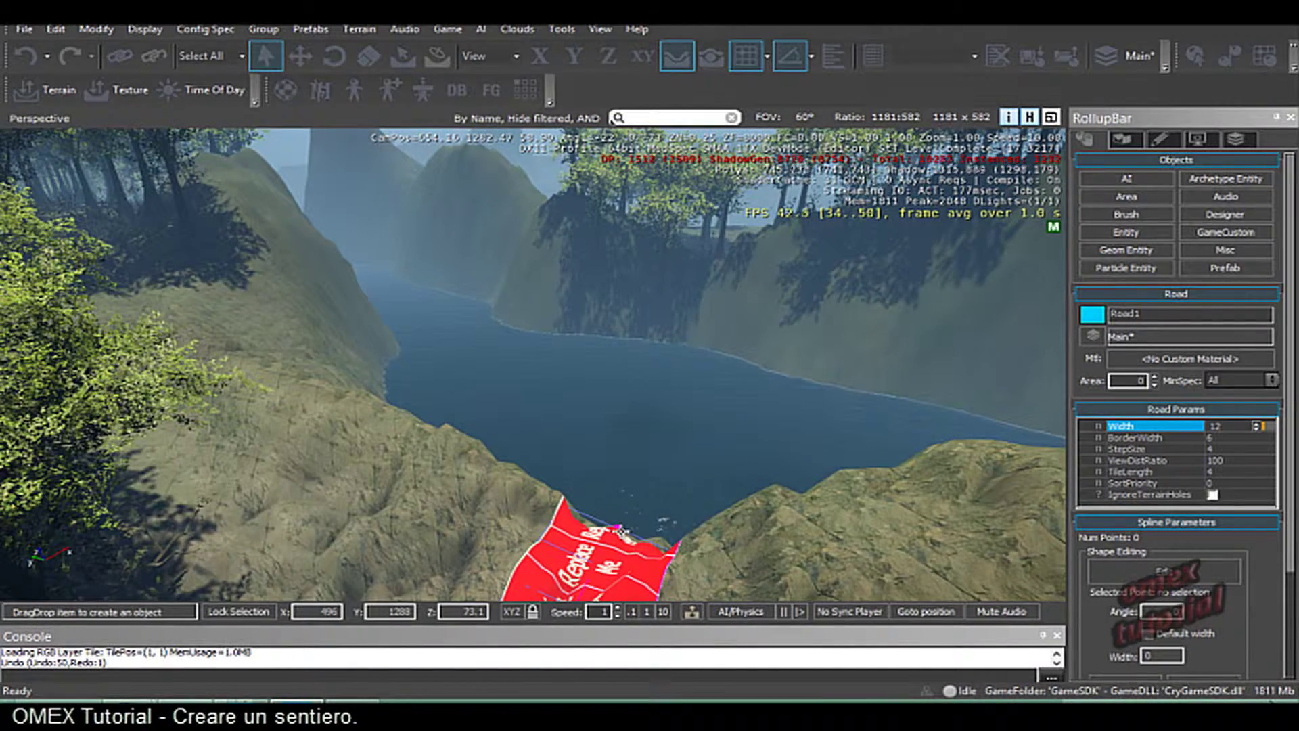
right_click_drag(621, 531, 645, 533)
right_click_drag(208, 557, 230, 531)
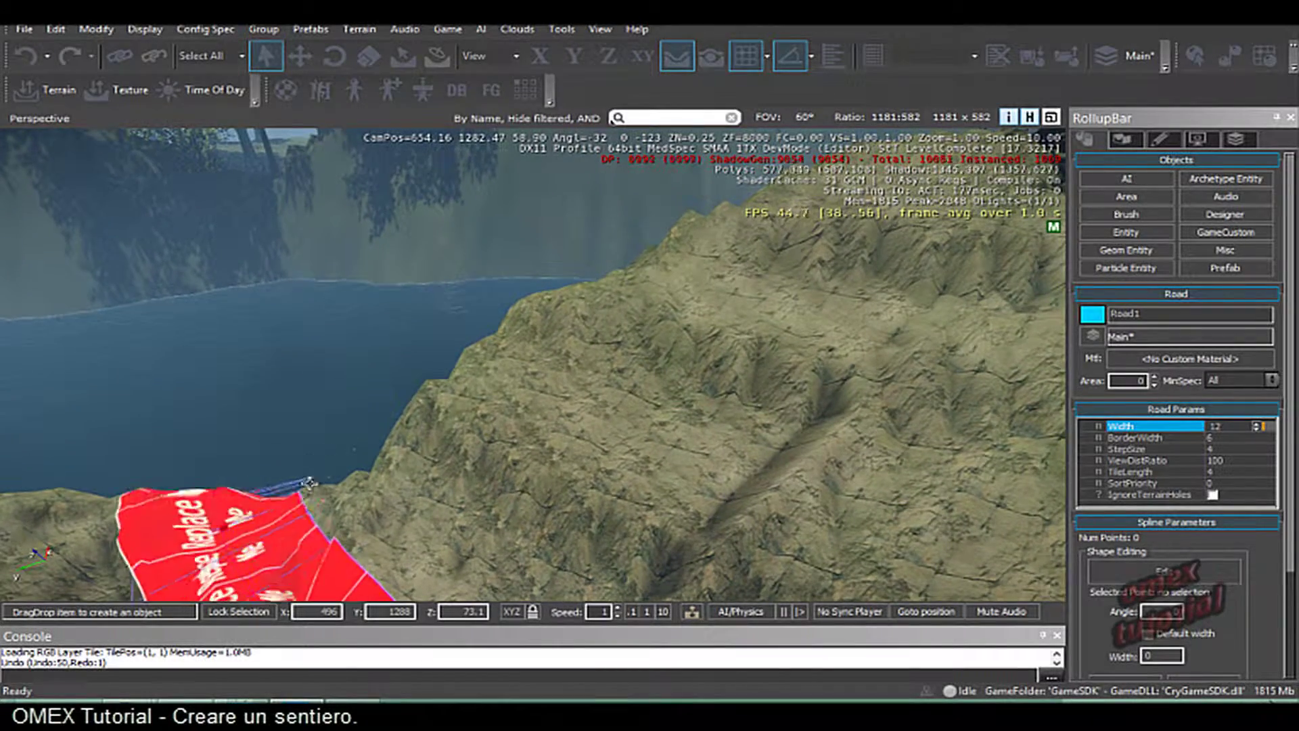
right_click_drag(309, 483, 298, 489)
middle_click_drag(297, 489, 262, 468)
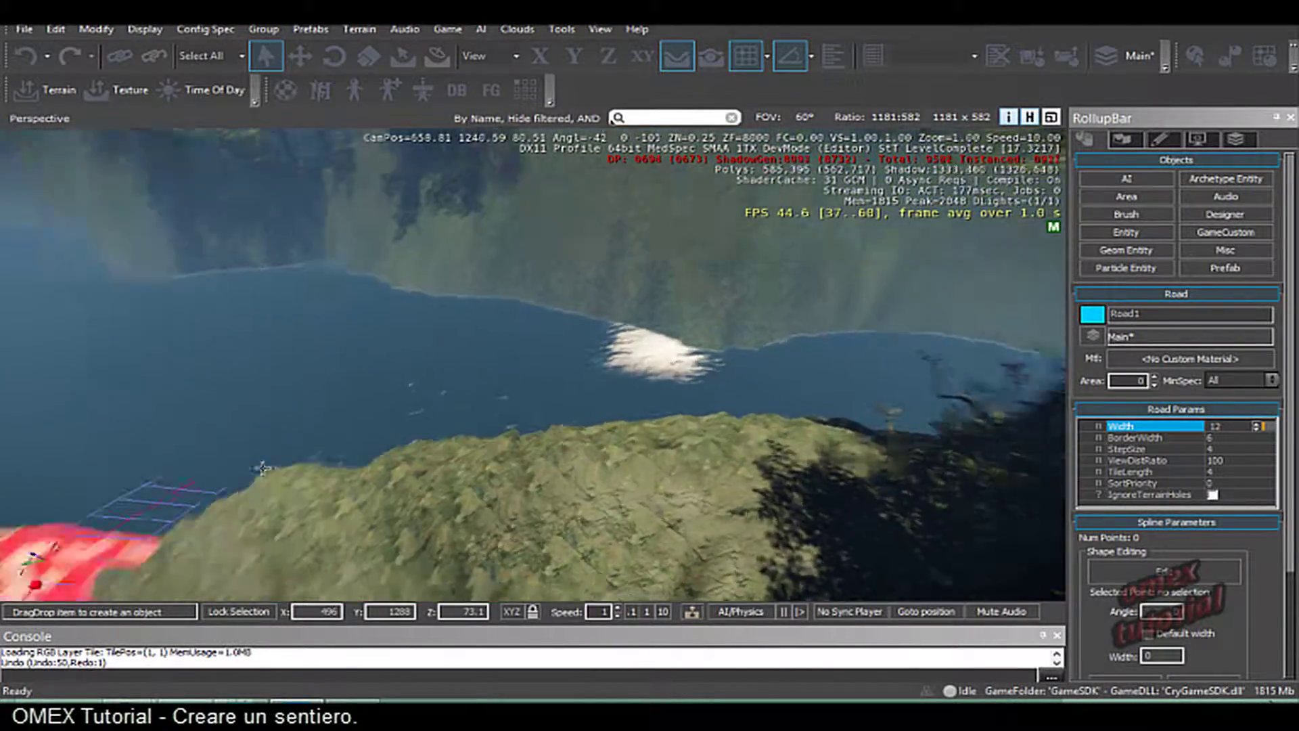
right_click_drag(263, 468, 377, 365)
middle_click_drag(376, 365, 332, 222)
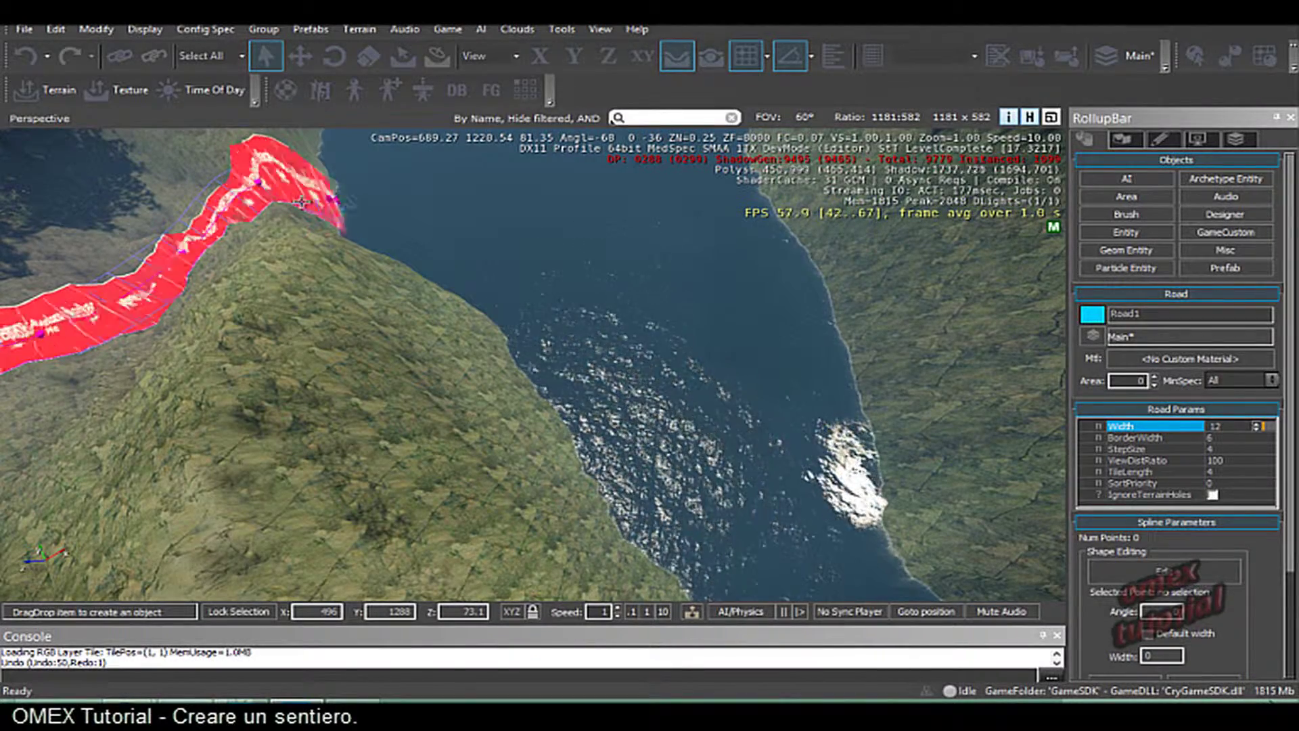
double_click(332, 199)
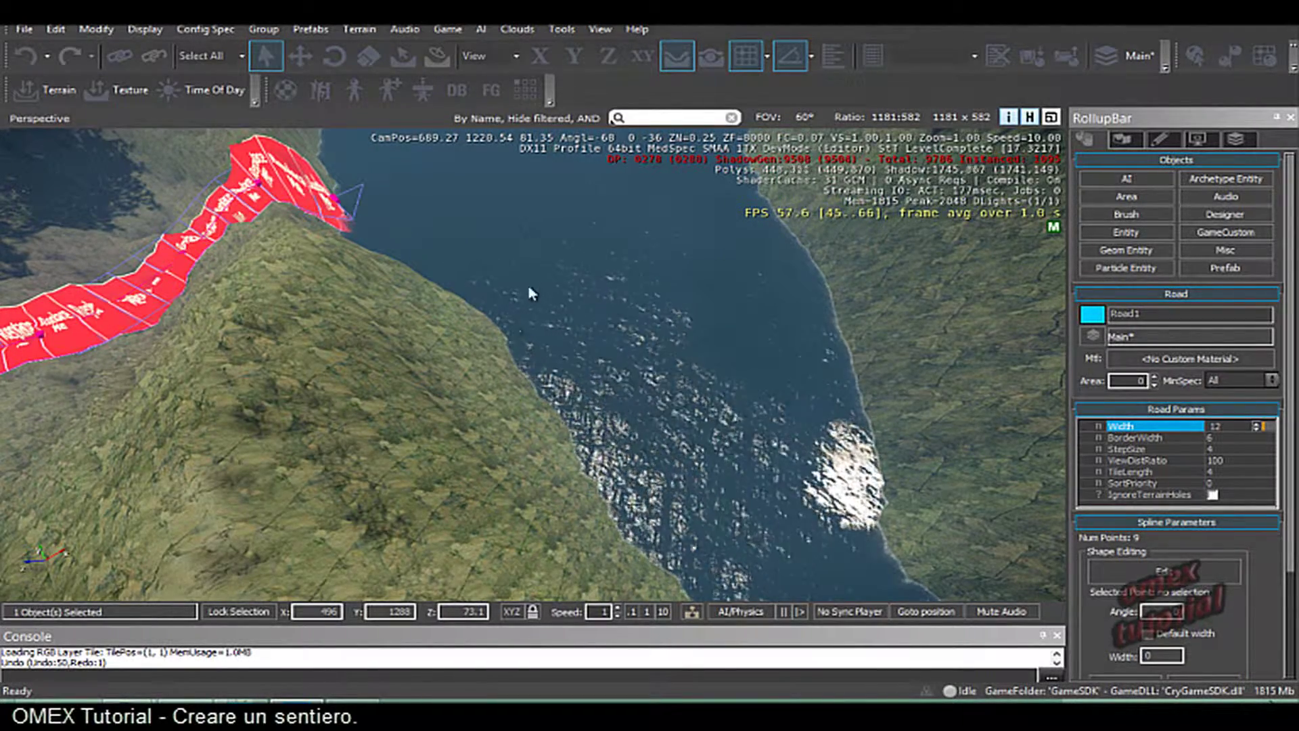
- Examine the finished road's course over the terrain, from its start on the slope towards the lake
right_click_drag(532, 293, 540, 334)
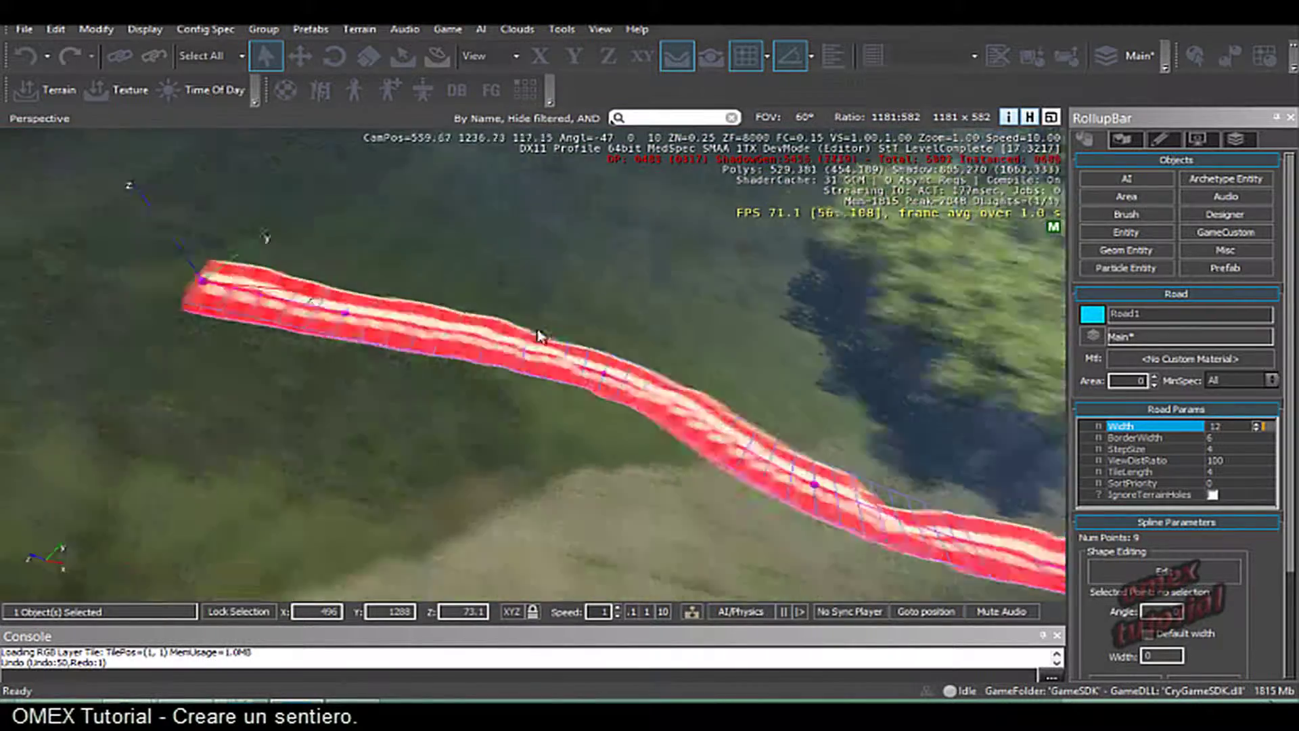
middle_click_drag(540, 335, 643, 368)
right_click_drag(643, 368, 636, 409)
scroll(429, 489, "up", 3)
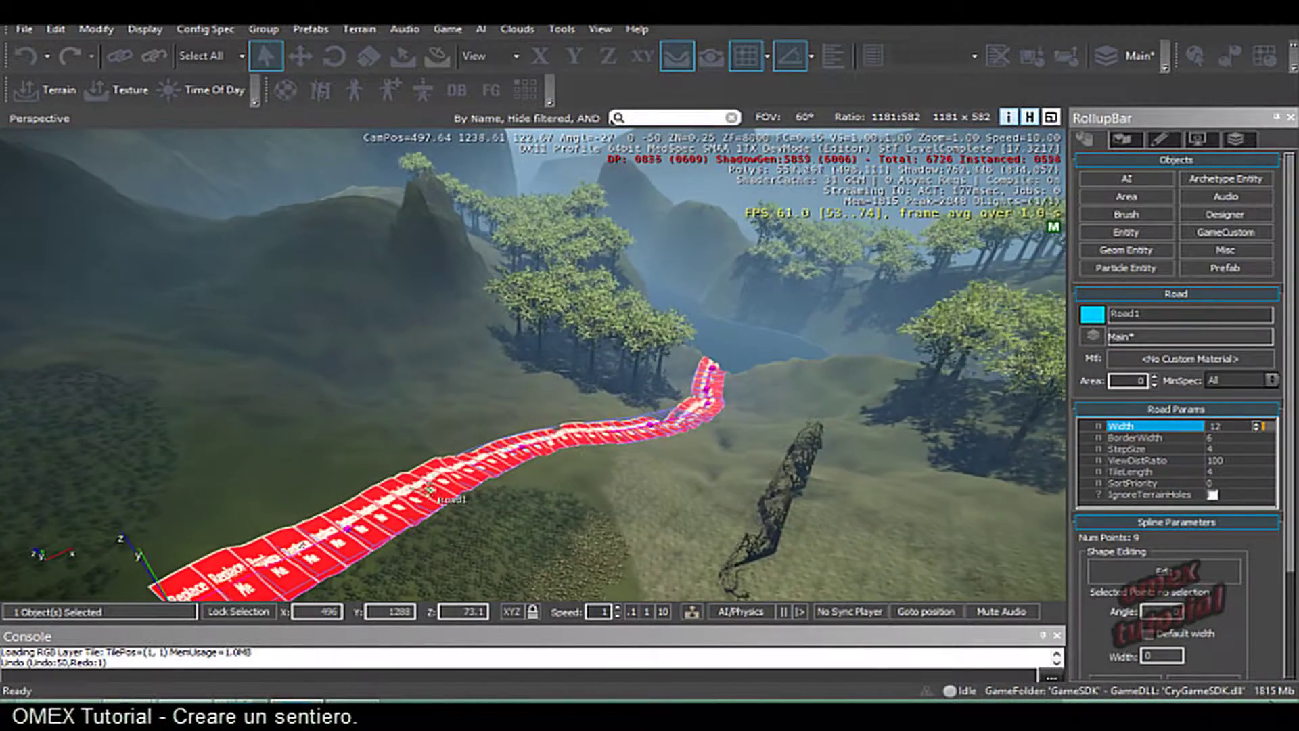
middle_click_drag(525, 467, 544, 507)
scroll(544, 507, "up", 4)
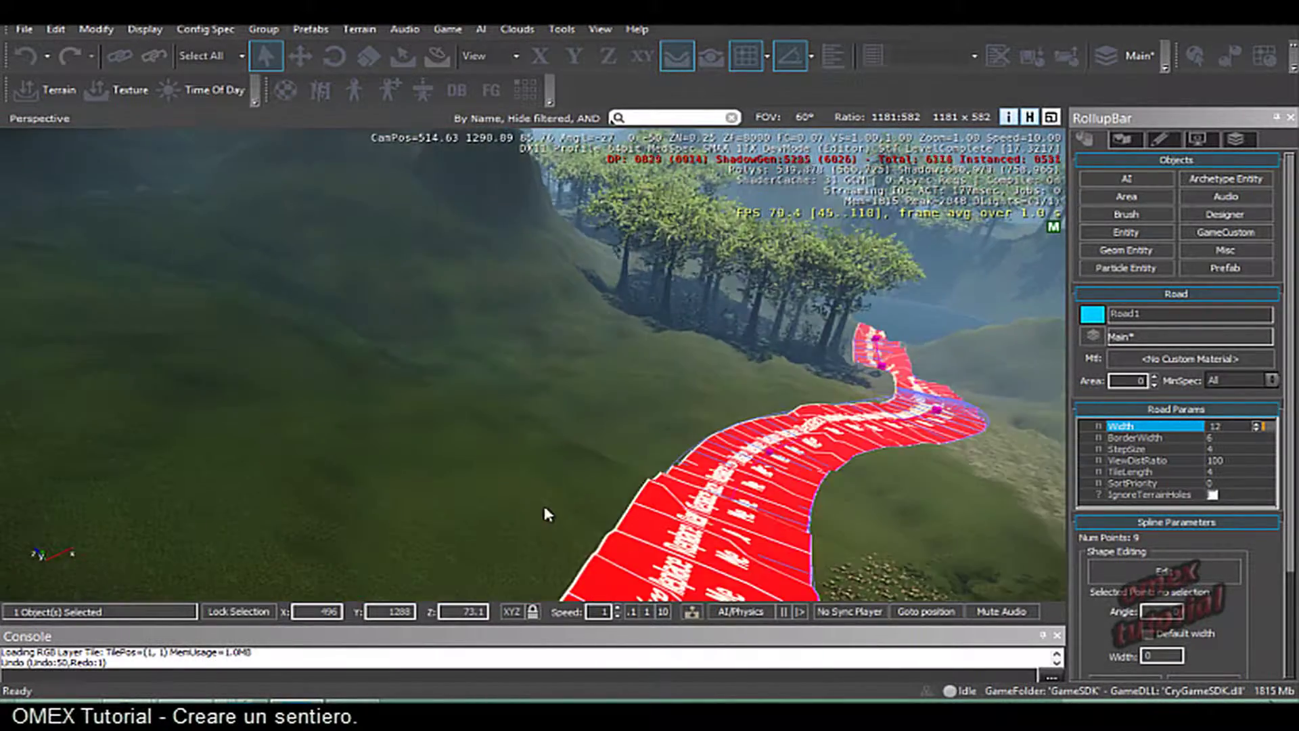
right_click_drag(545, 507, 561, 502)
middle_click_drag(562, 502, 563, 492)
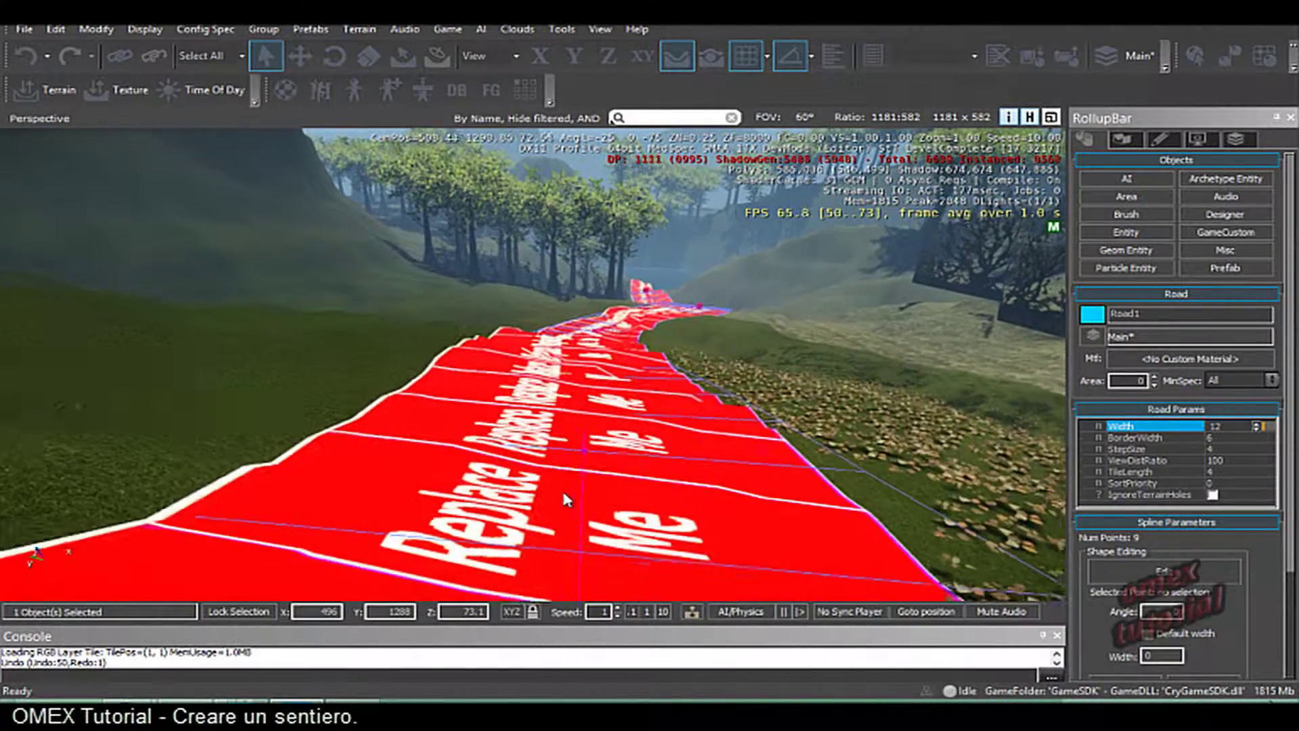
scroll(565, 498, "down", 2)
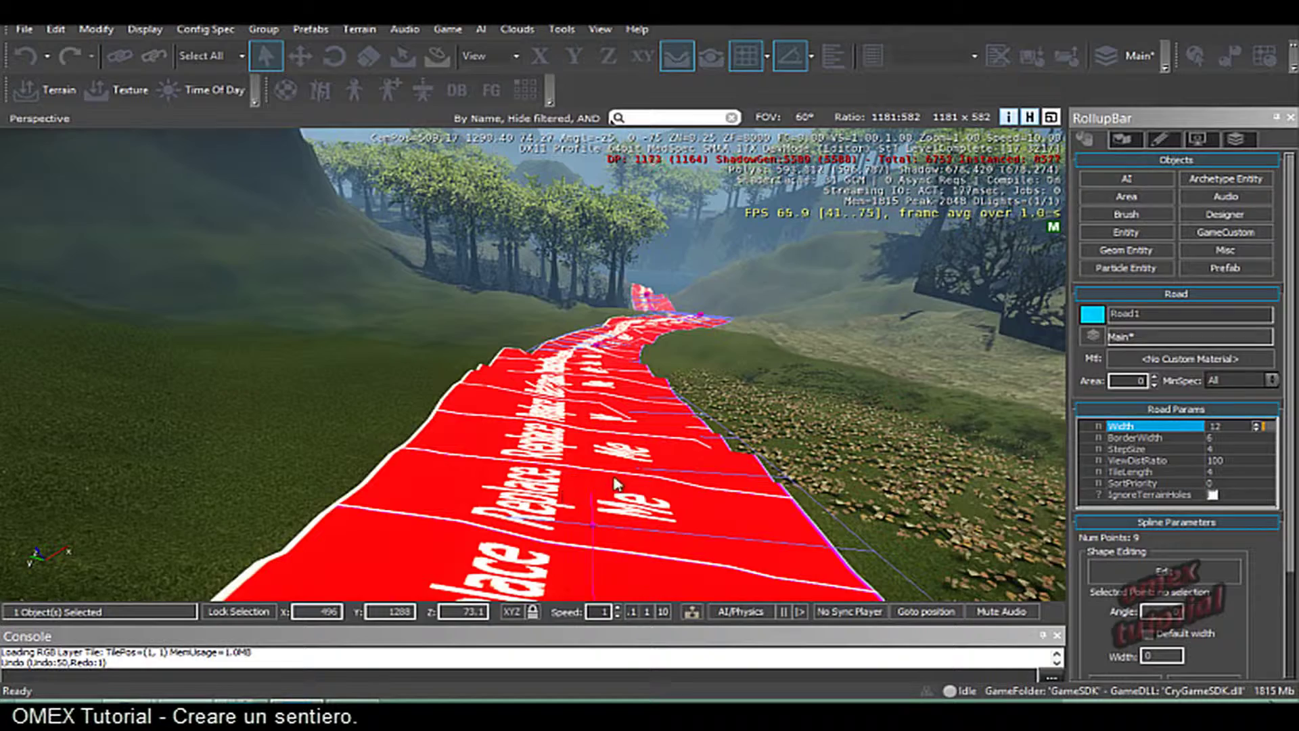
right_click_drag(675, 437, 700, 433)
middle_click_drag(700, 433, 716, 417)
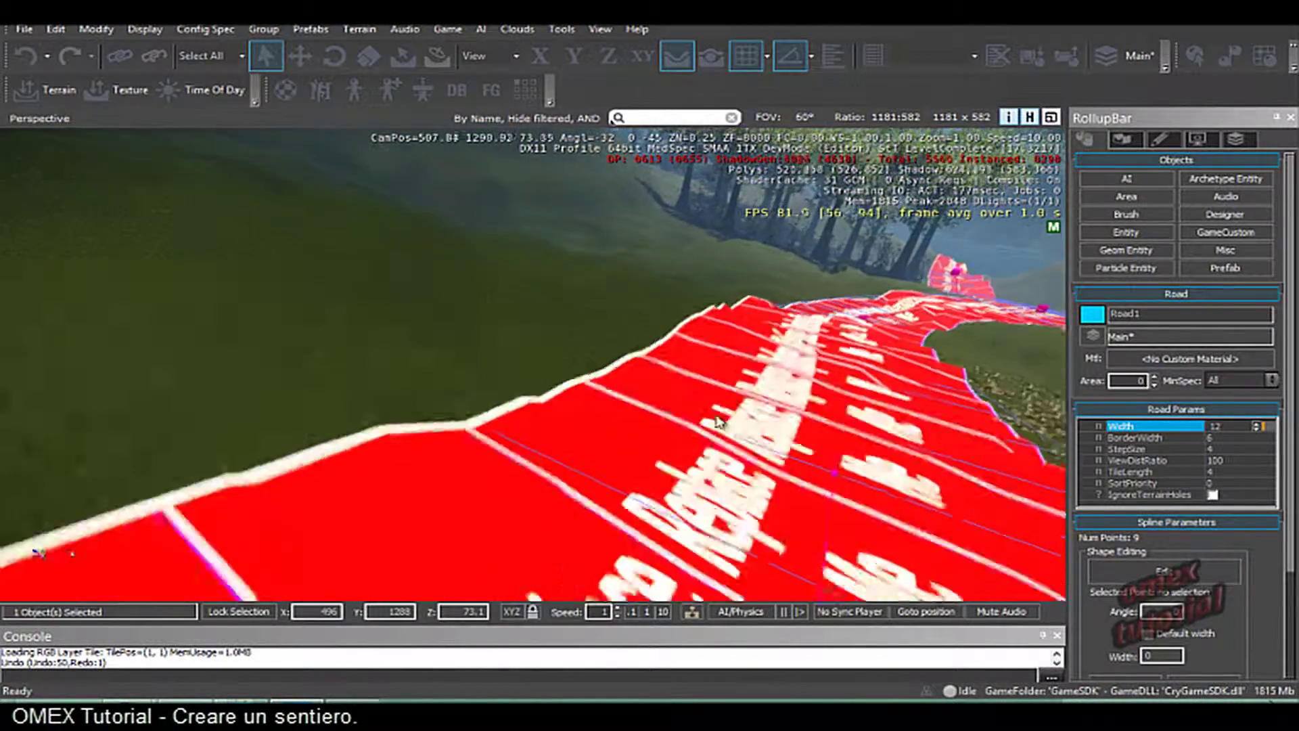
right_click_drag(718, 419, 628, 391)
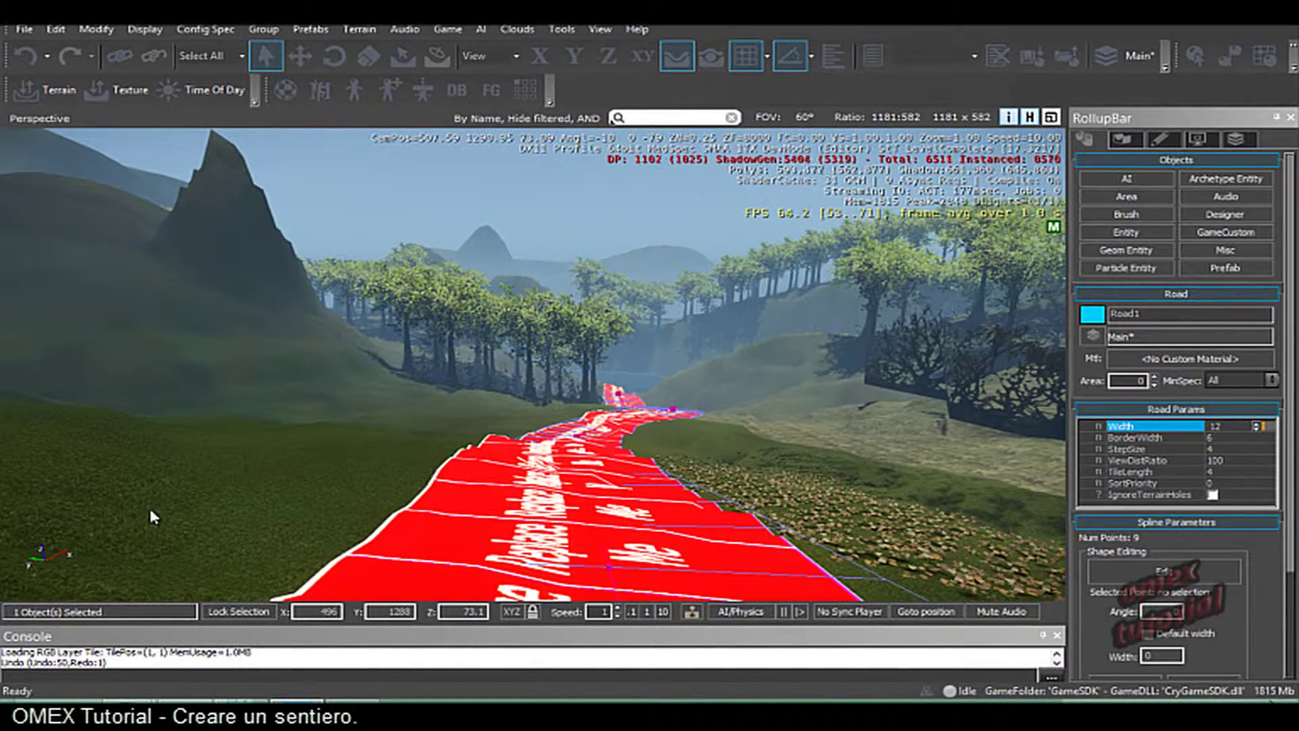
middle_click_drag(314, 520, 343, 500)
right_click_drag(555, 402, 554, 402)
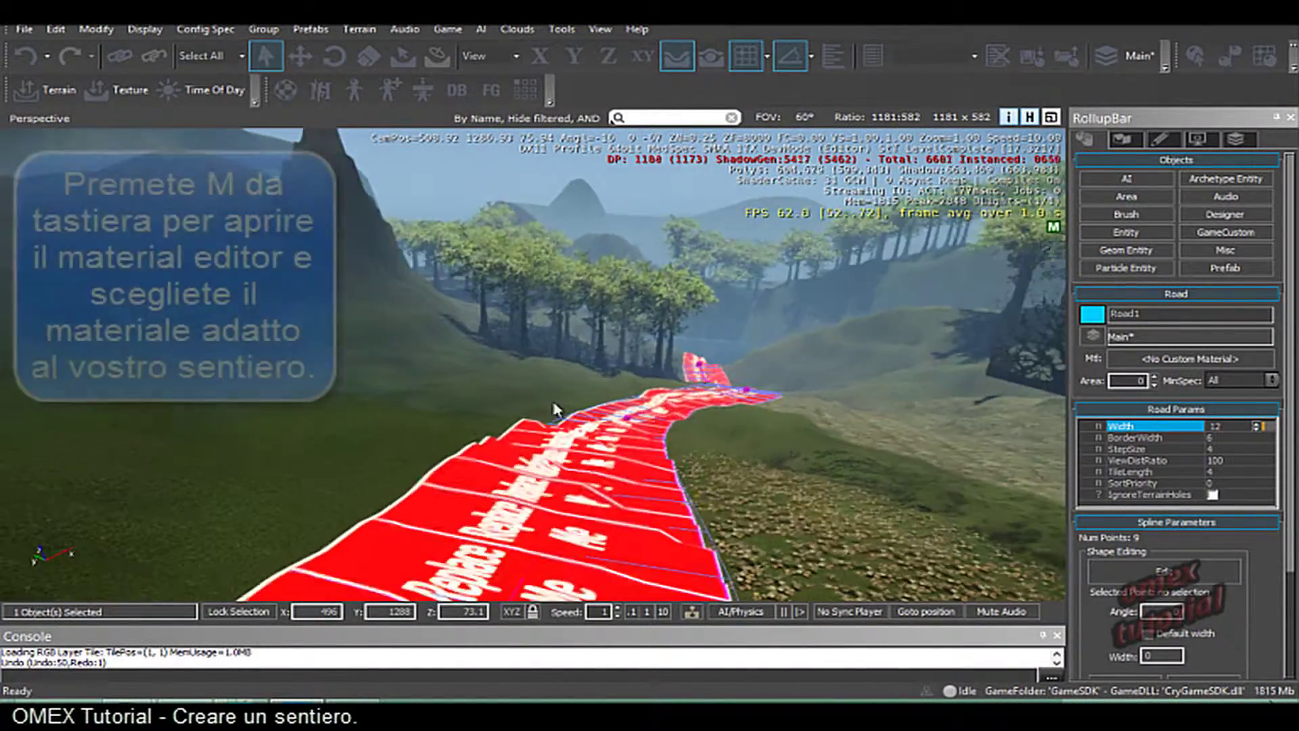
- Open the Material Editor beside the road and expand the roads folder within the materials library
key("m")
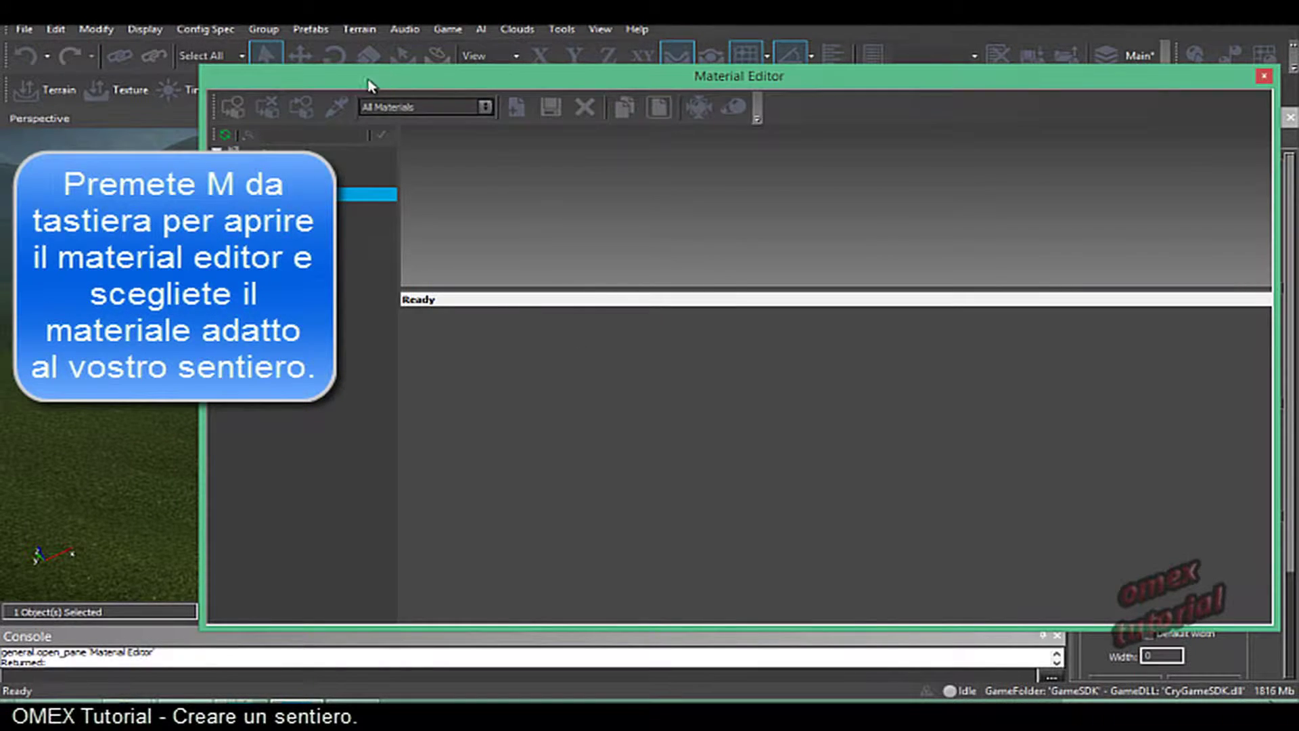
left_click_drag(370, 84, 776, 348)
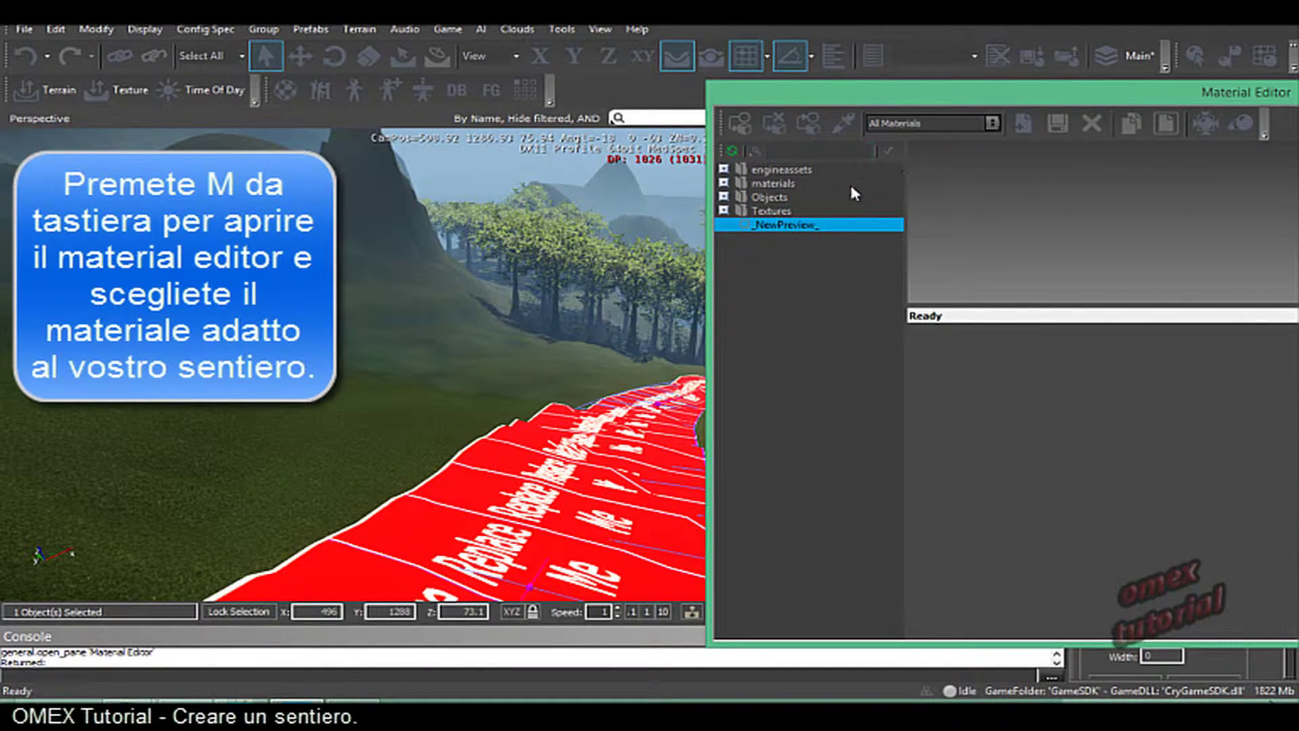
left_click_drag(835, 99, 963, 86)
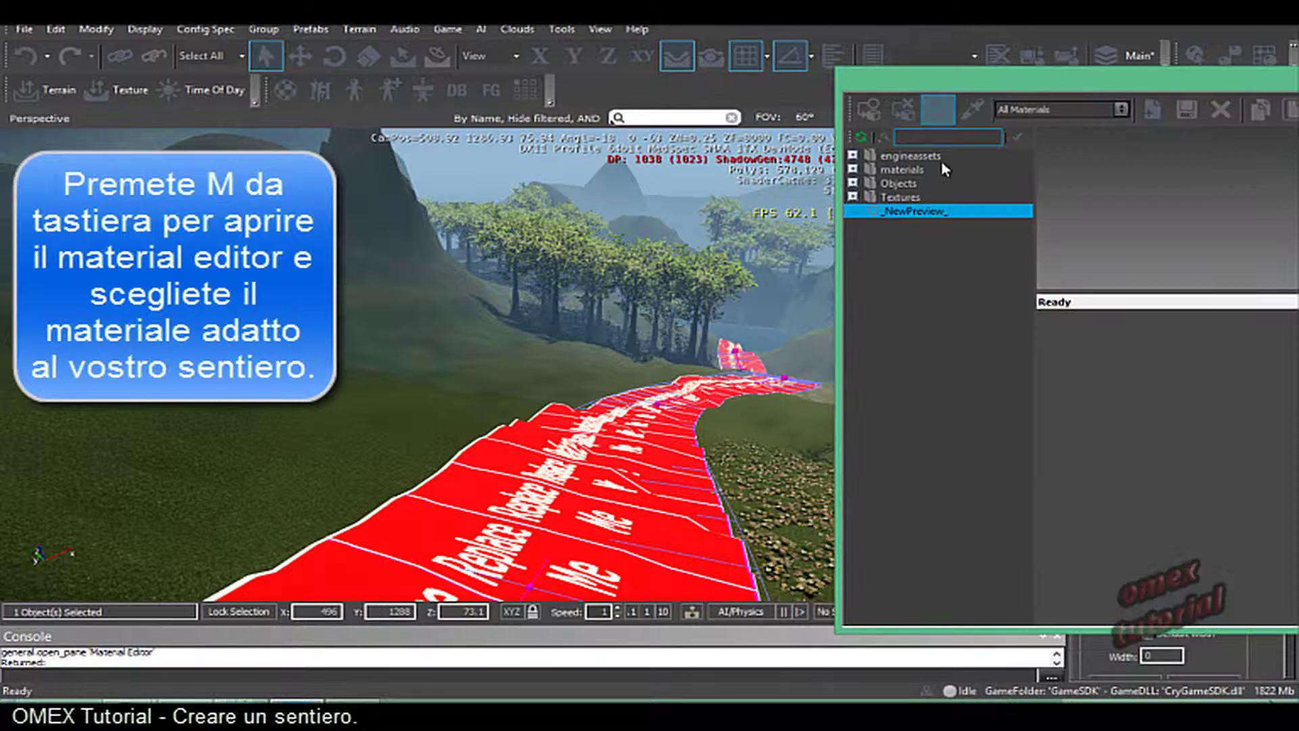
left_click(852, 169)
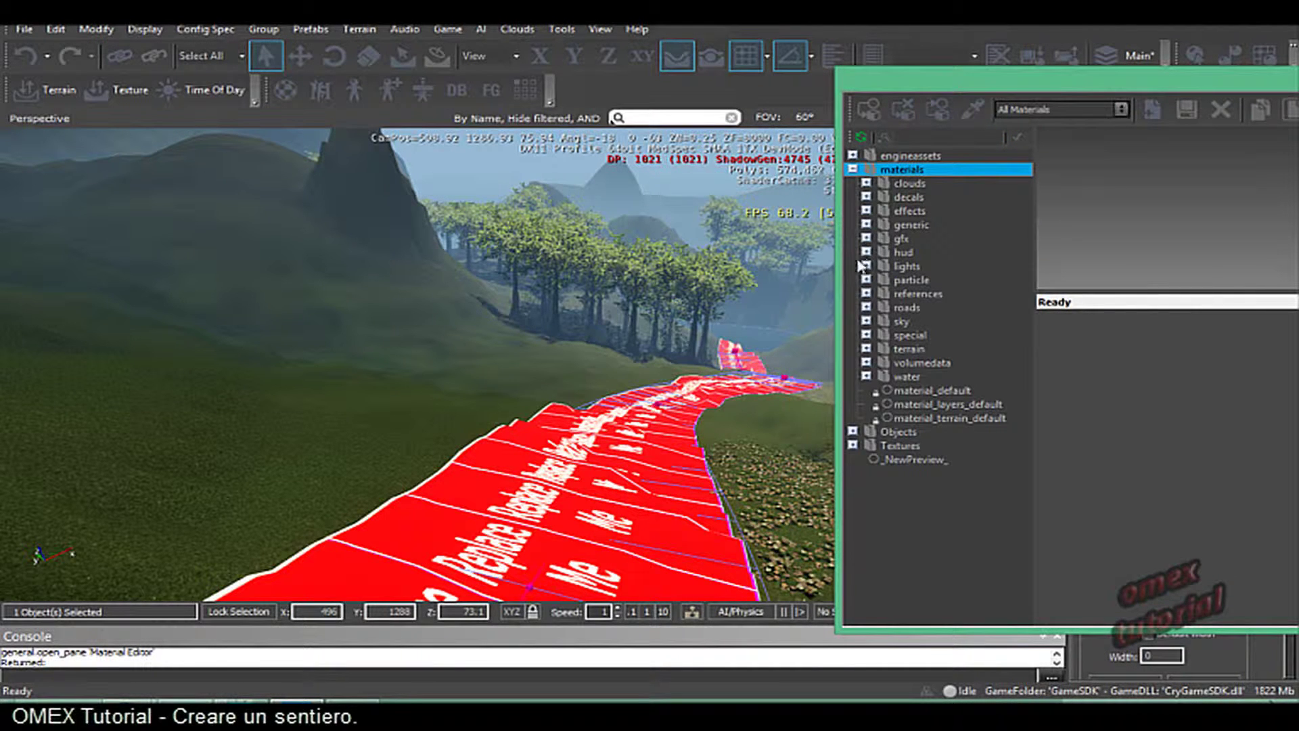
left_click(866, 197)
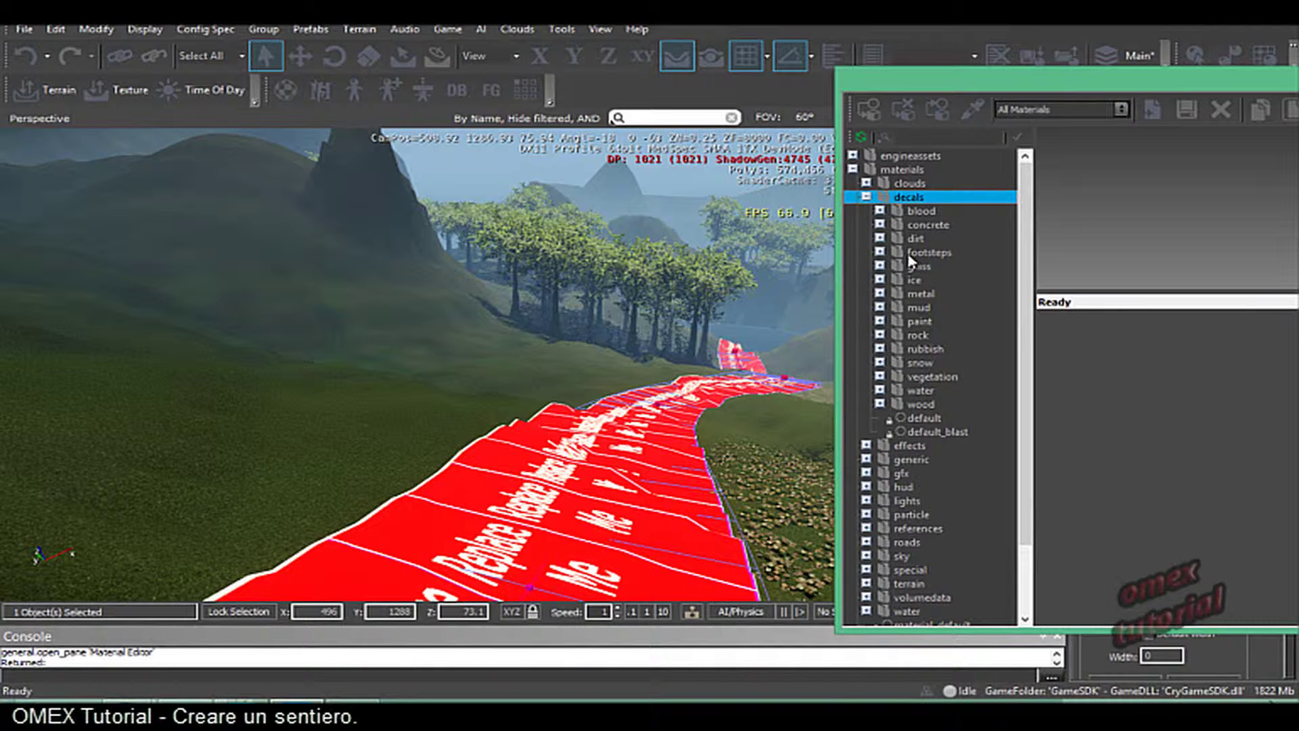
scroll(1023, 433, "down", 2)
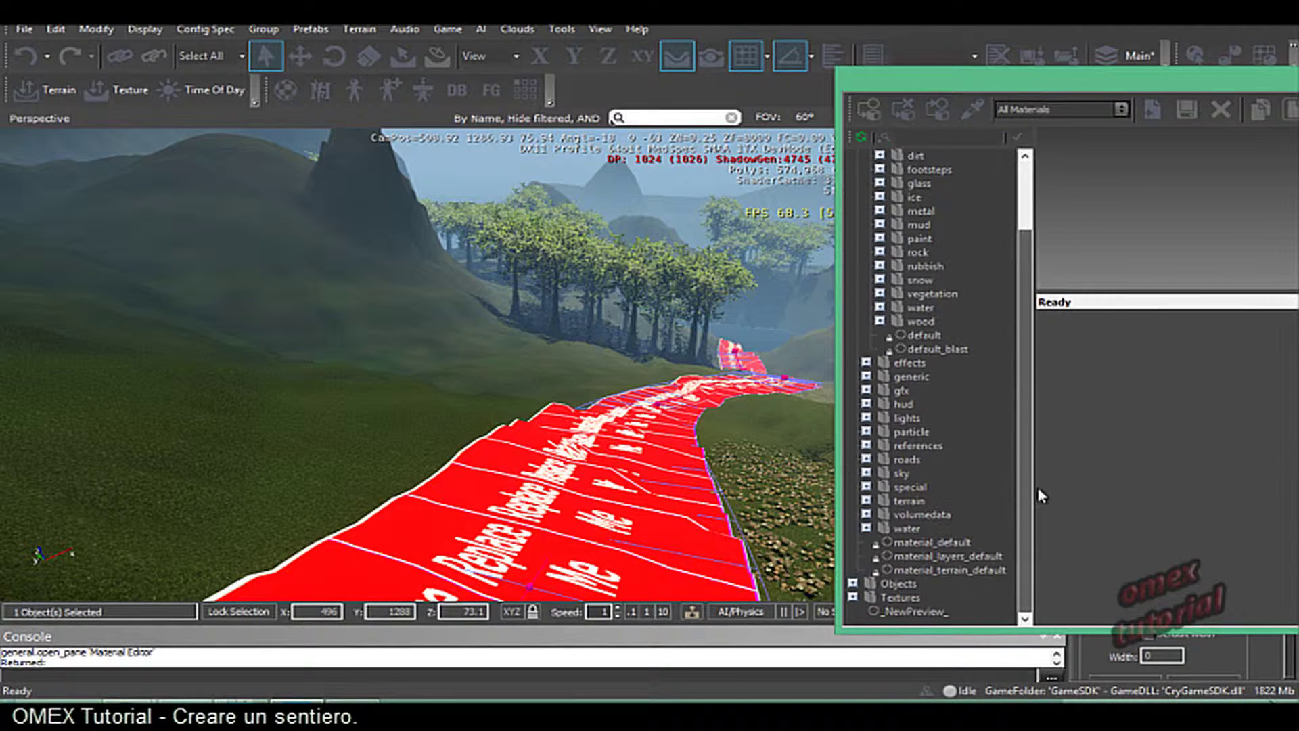
double_click(902, 460)
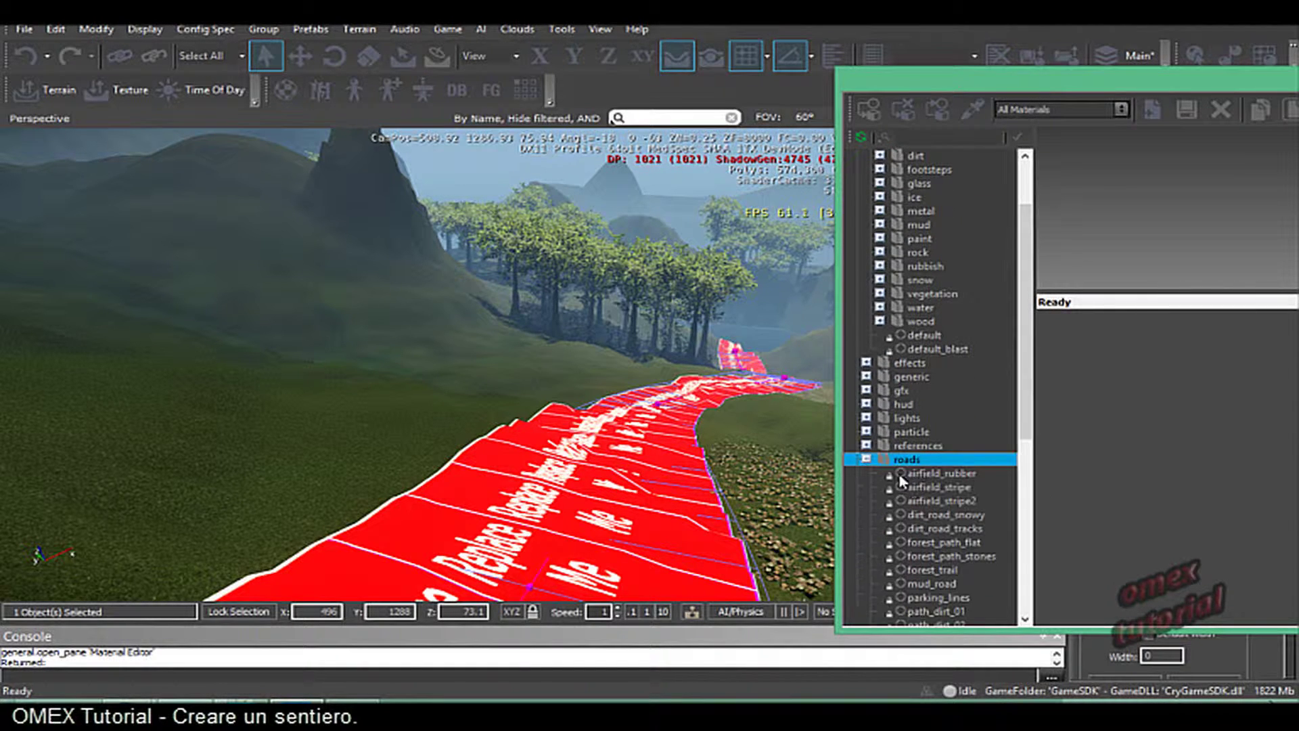
scroll(999, 482, "down", 4)
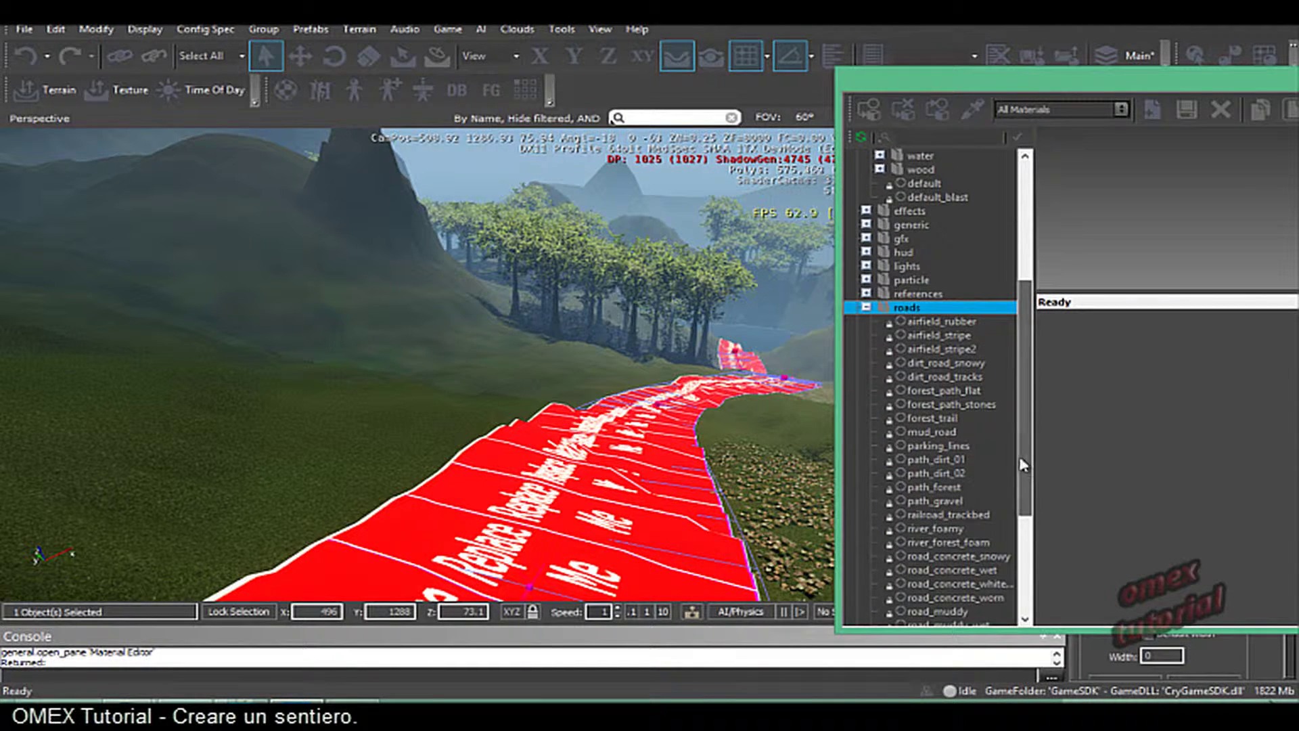
- Try the airfield_stripe2 material on the road and replace it with dirt_road_tracks
left_click(939, 349)
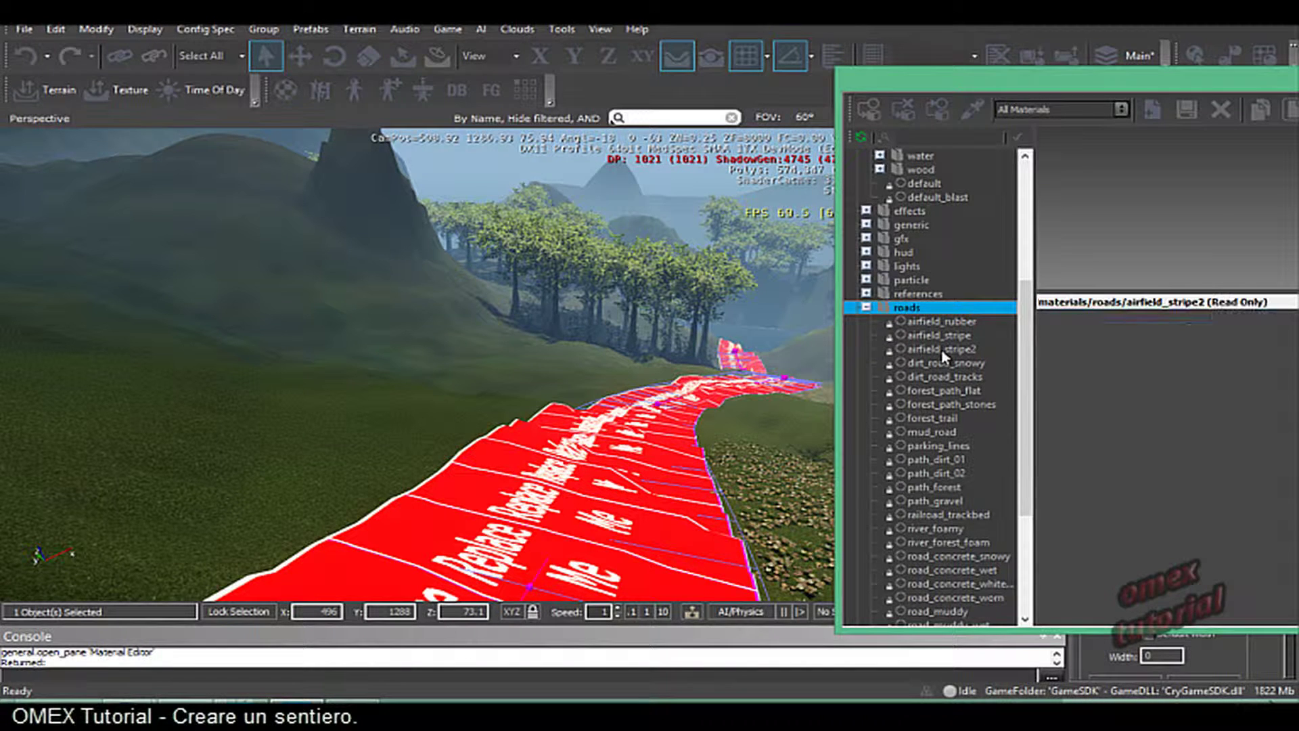
left_click(868, 111)
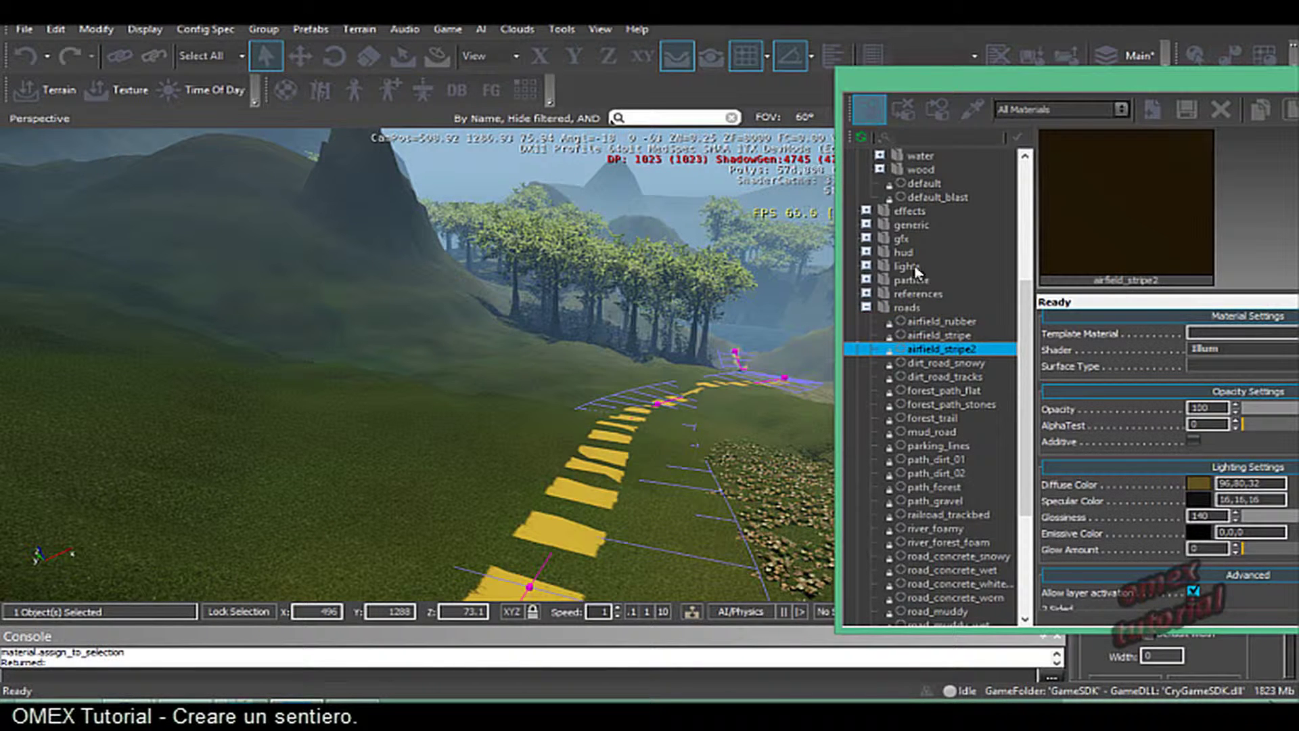
left_click(945, 377)
left_click(868, 111)
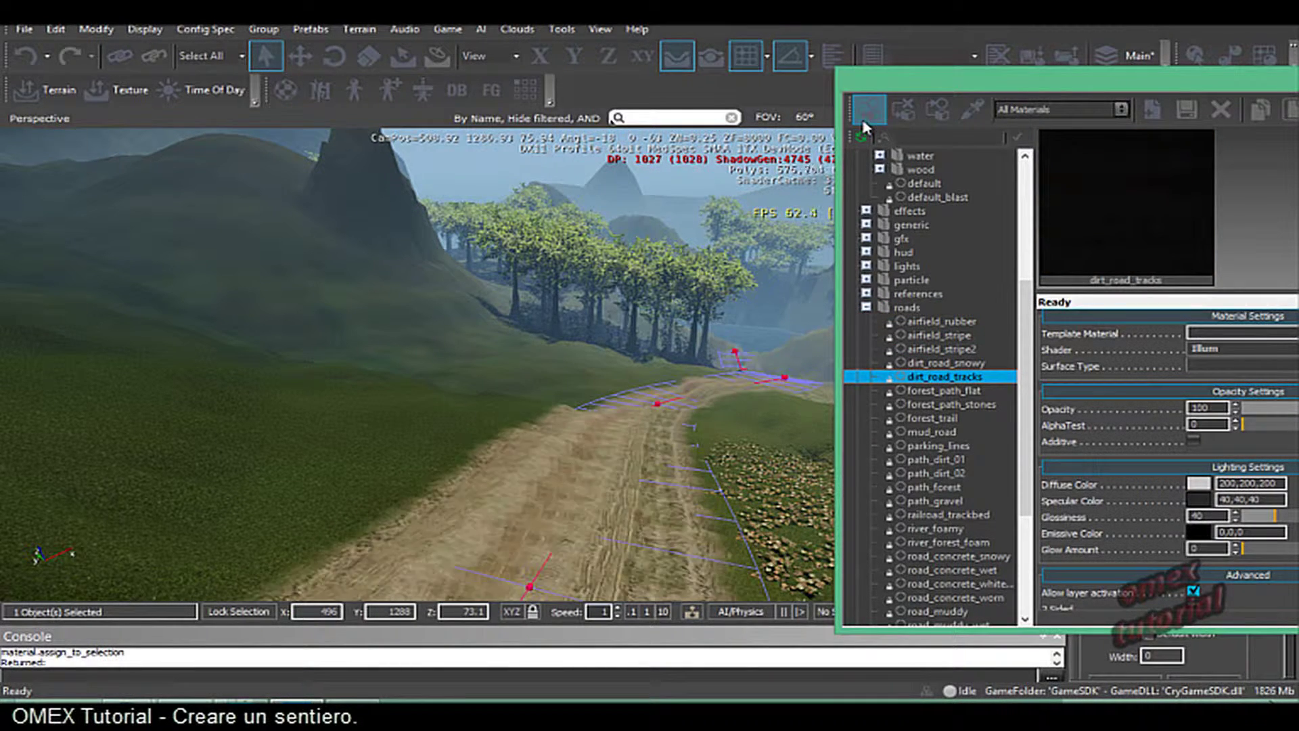
- Clear the road's current material and assign forest_trail from the roads materials to it
mouse_move(613, 425)
right_mouse_down()
mouse_move(636, 424)
mouse_move(626, 419)
right_mouse_up()
middle_click_drag(626, 419, 624, 418)
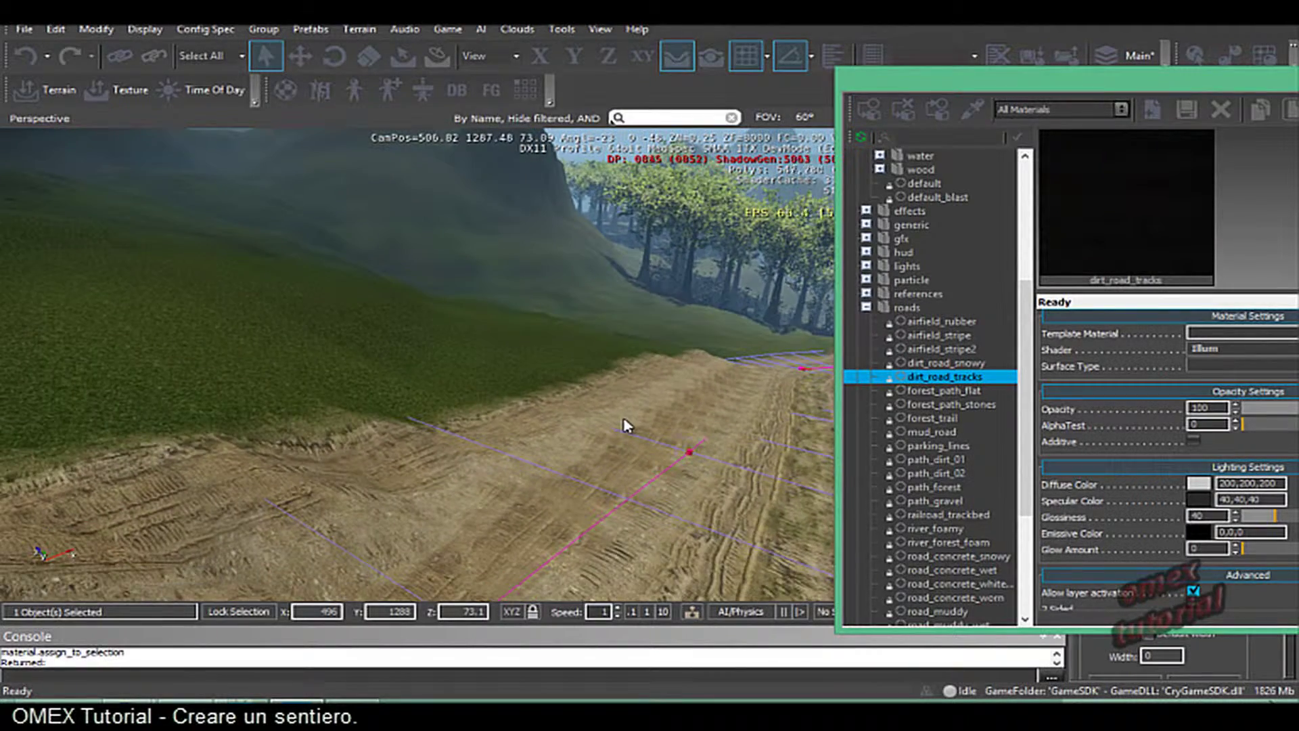
right_click_drag(626, 424, 600, 412)
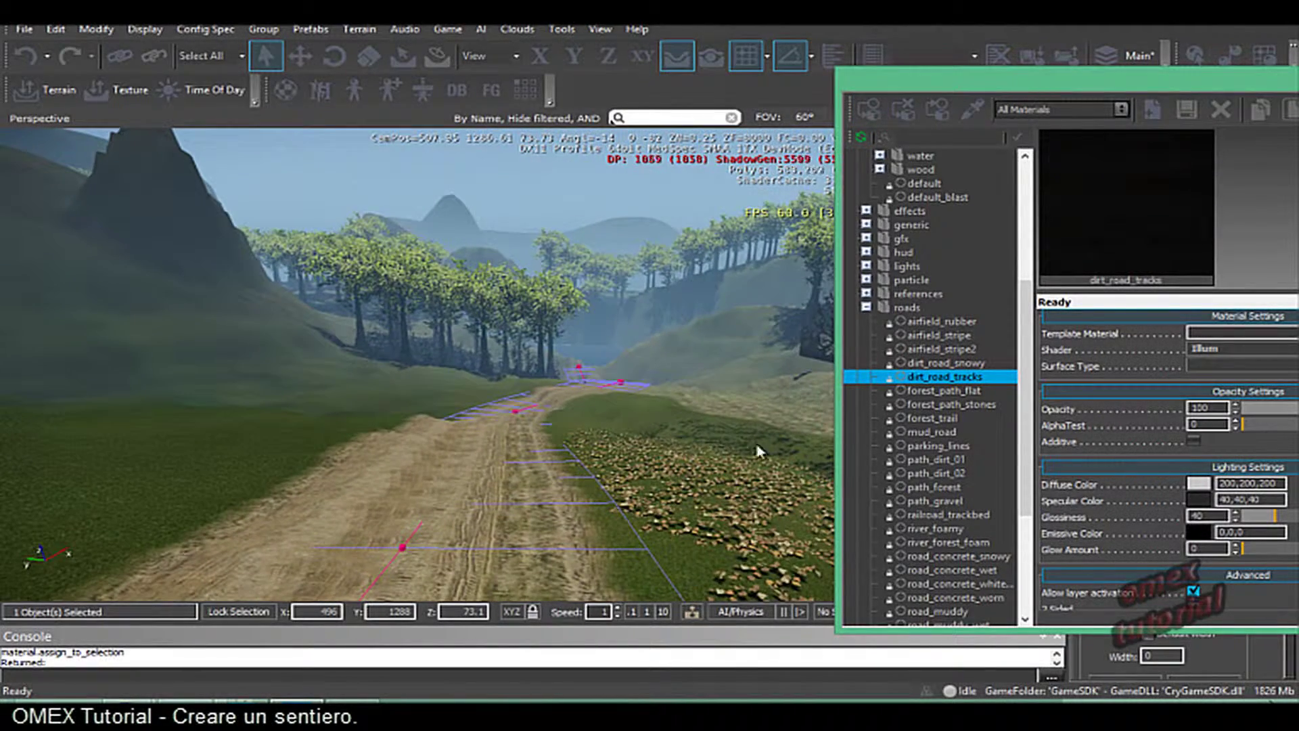
left_click(932, 405)
left_click(892, 115)
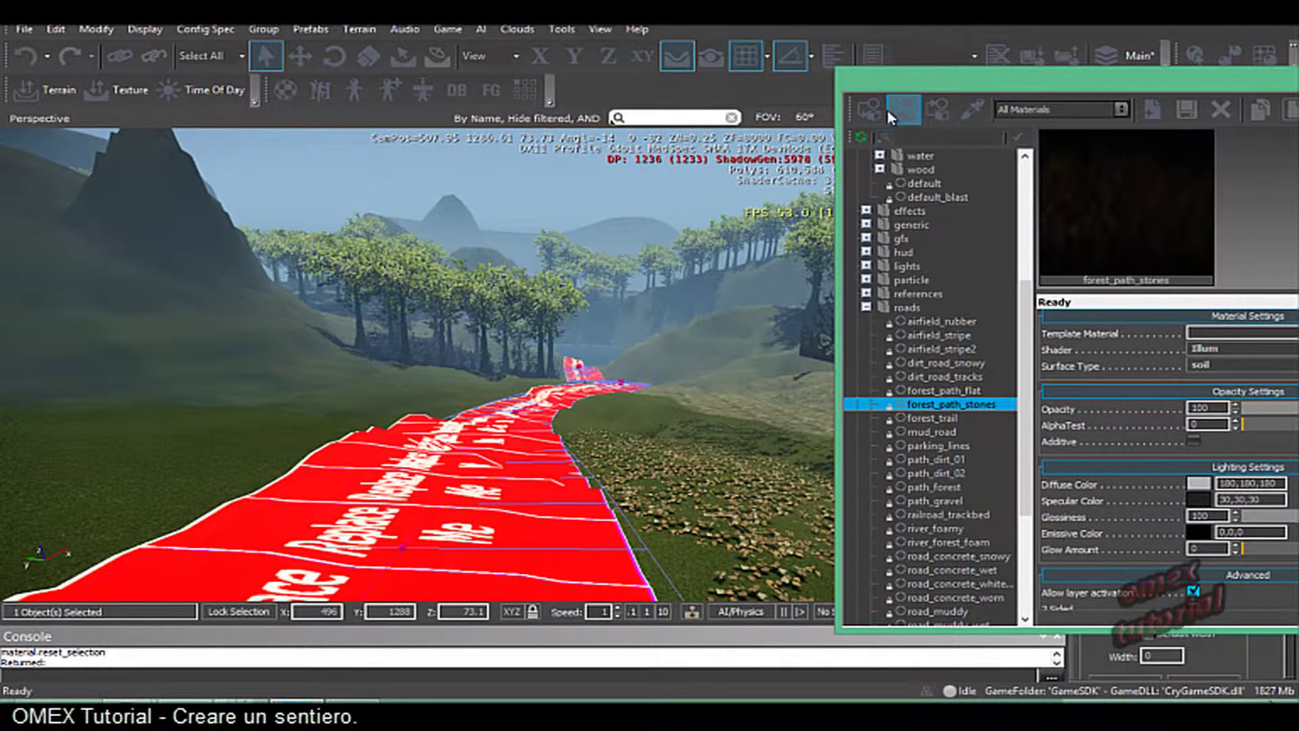
left_click(928, 418)
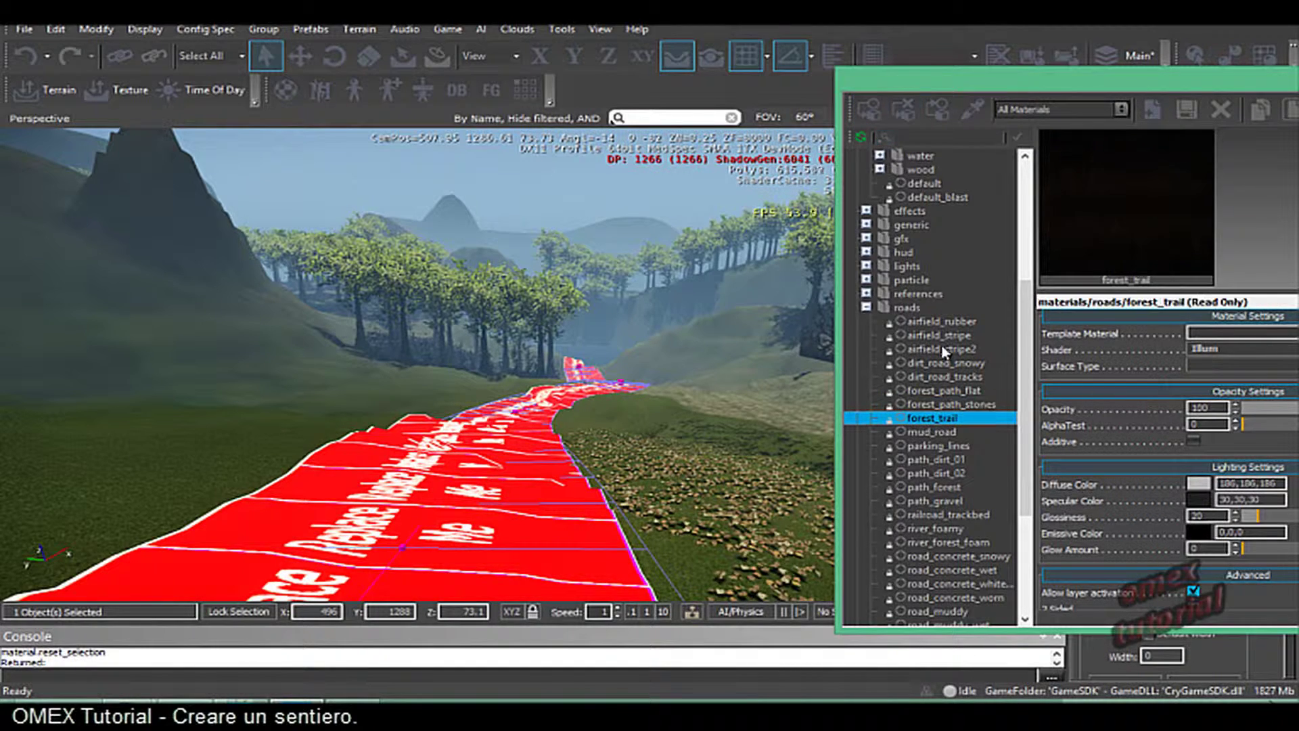
left_click(874, 116)
right_click_drag(632, 349, 566, 400)
middle_click_drag(565, 400, 568, 396)
right_click_drag(568, 402, 576, 395)
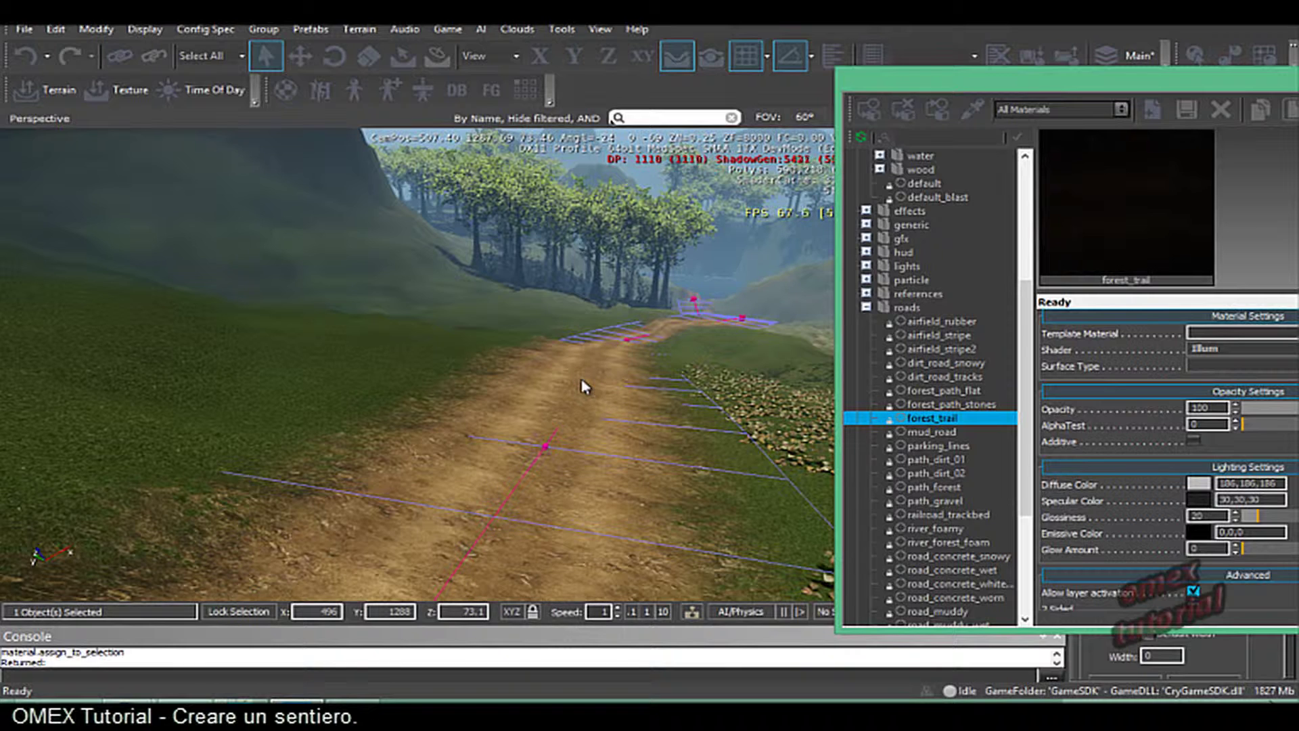
right_click_drag(588, 377, 598, 369)
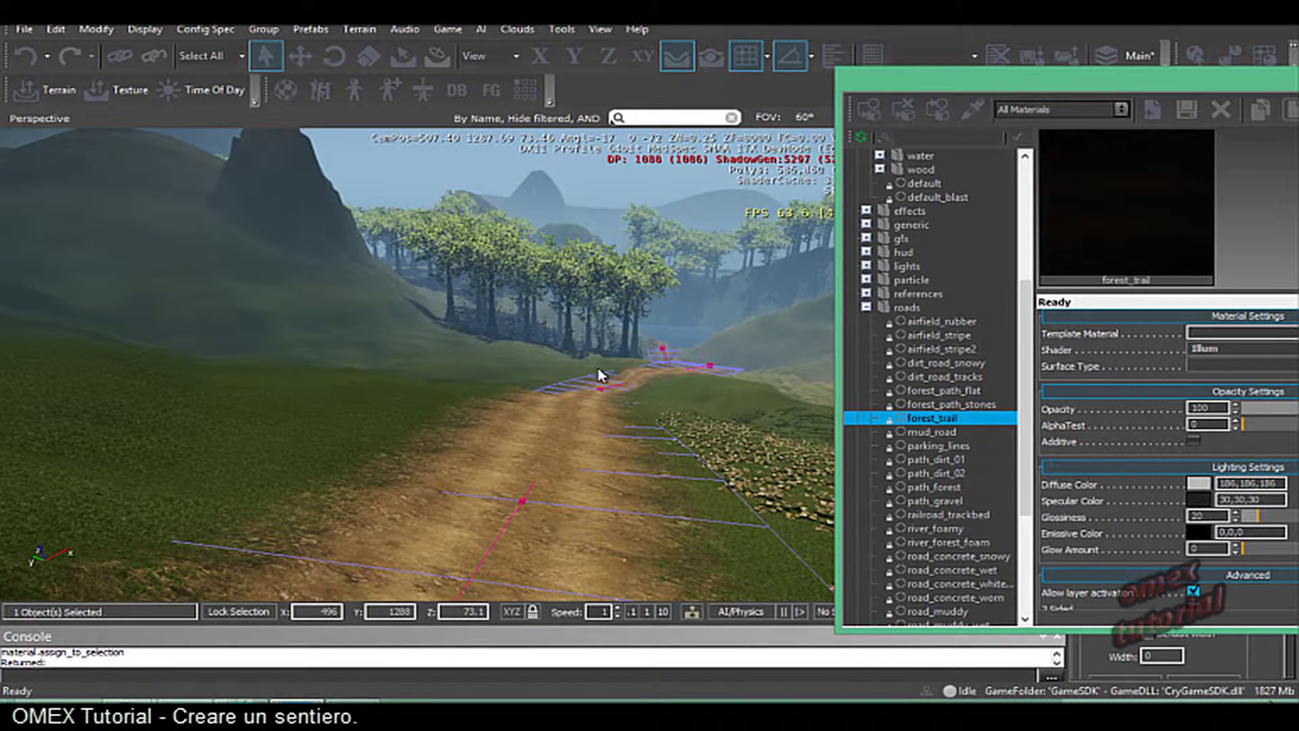
- Close the Material Editor and set the road's width to 15
left_click_drag(1059, 97, 322, 112)
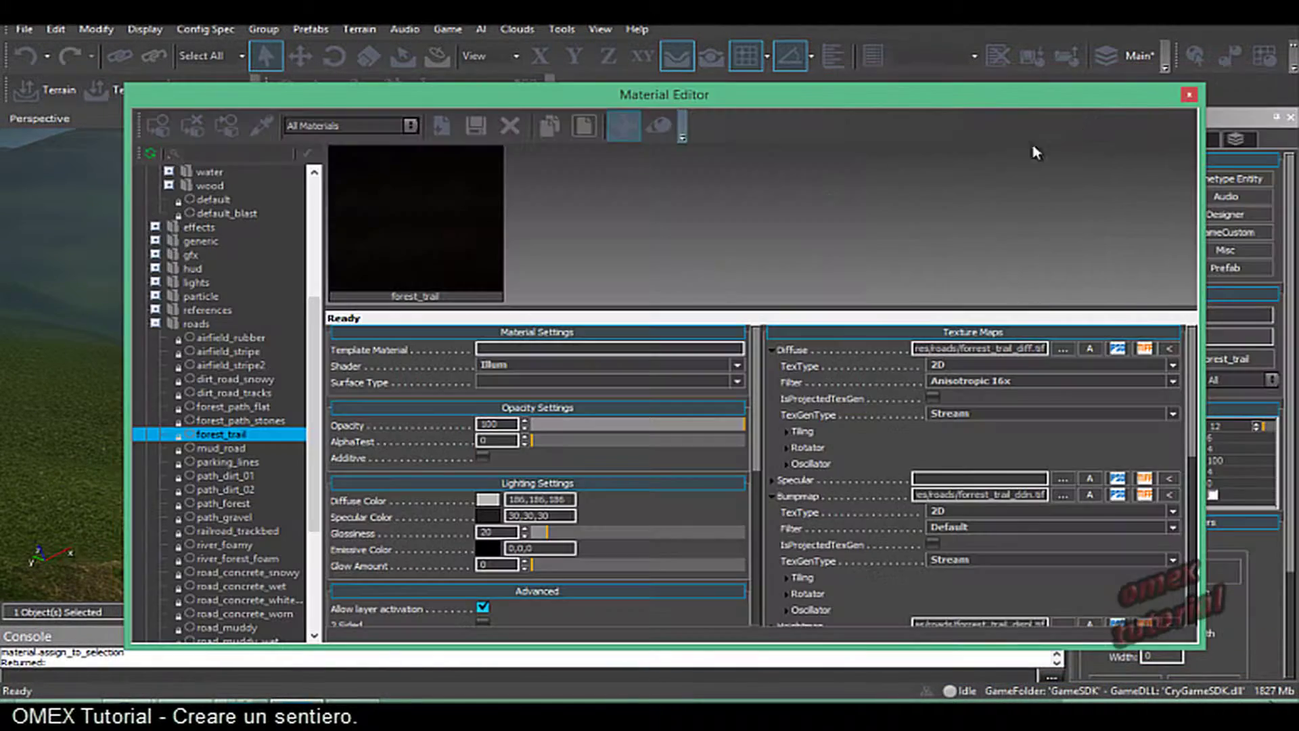
left_click(1188, 95)
left_click(1234, 438)
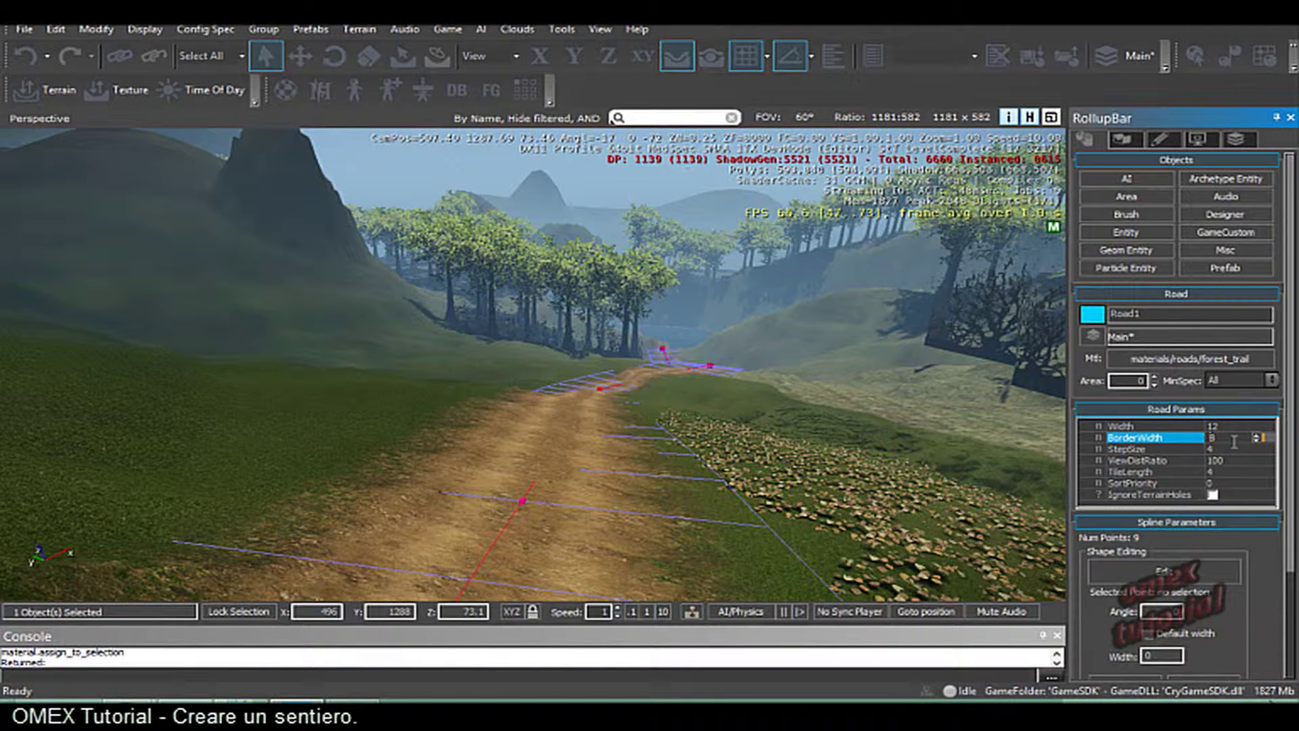
left_click(1234, 427)
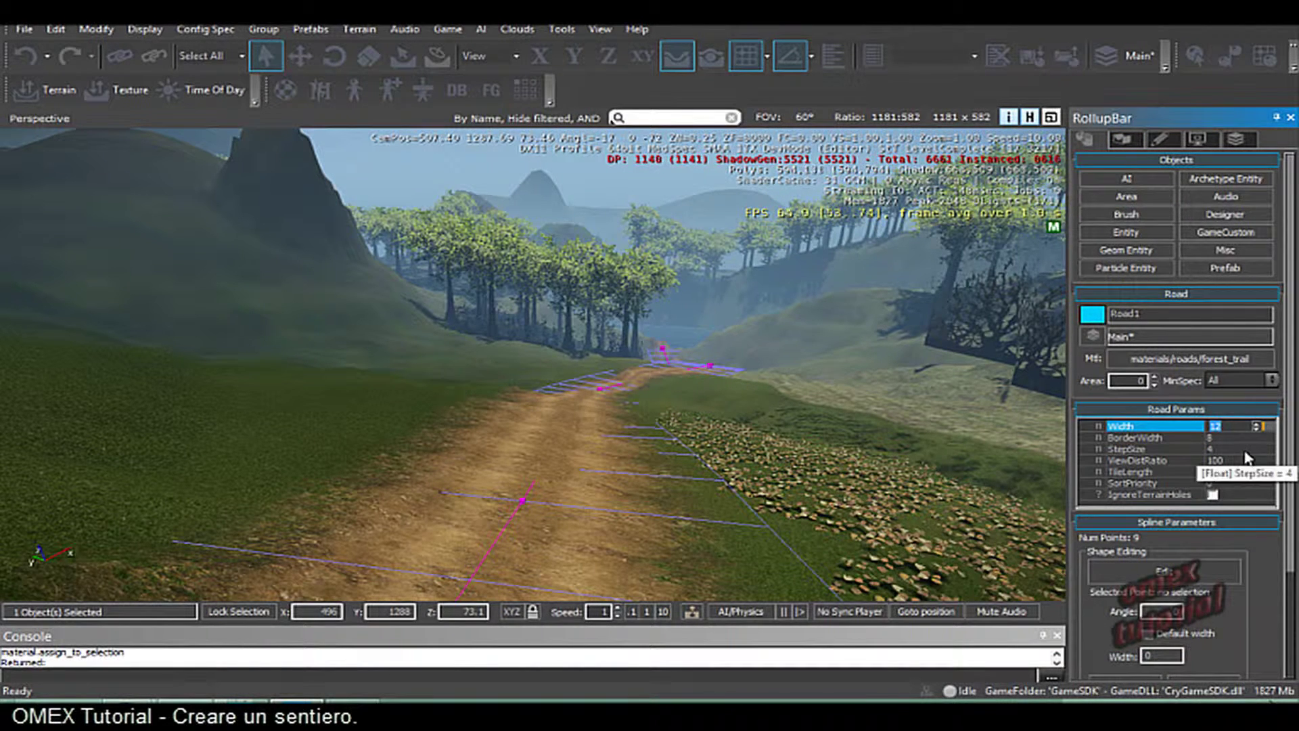
type("15")
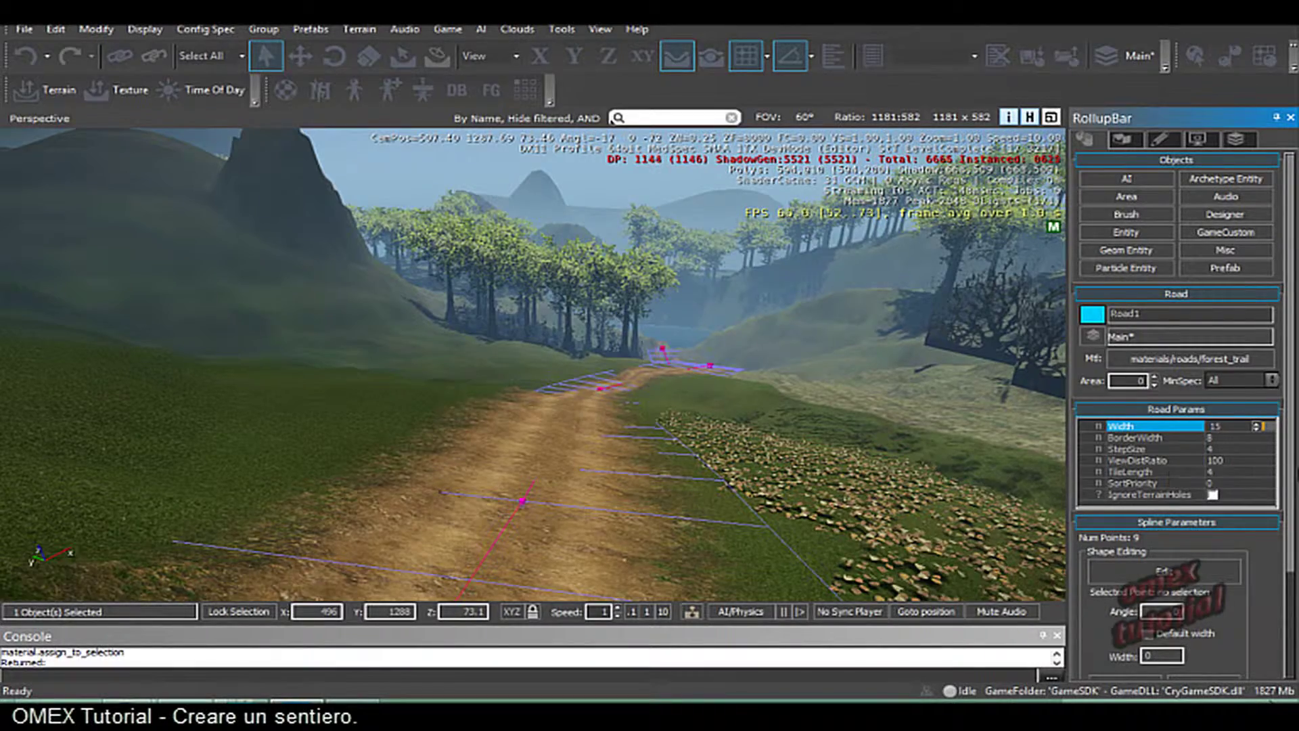
key("Return")
mouse_move(863, 383)
right_mouse_down()
mouse_move(849, 383)
mouse_move(863, 379)
right_mouse_up()
middle_click_drag(863, 378, 862, 370)
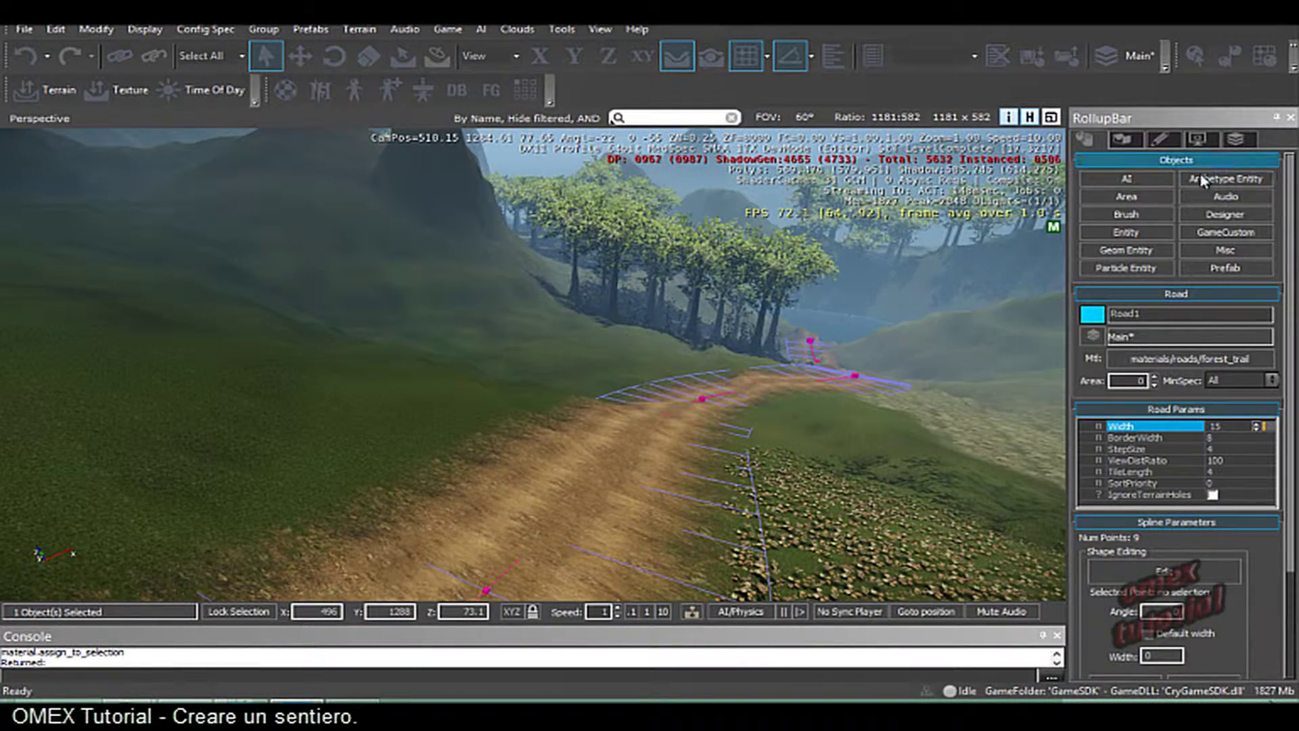
- Paint forest_ground_patch_leafs_big_a vegetation from the green group over the grassy slope beside the road
left_click(1120, 140)
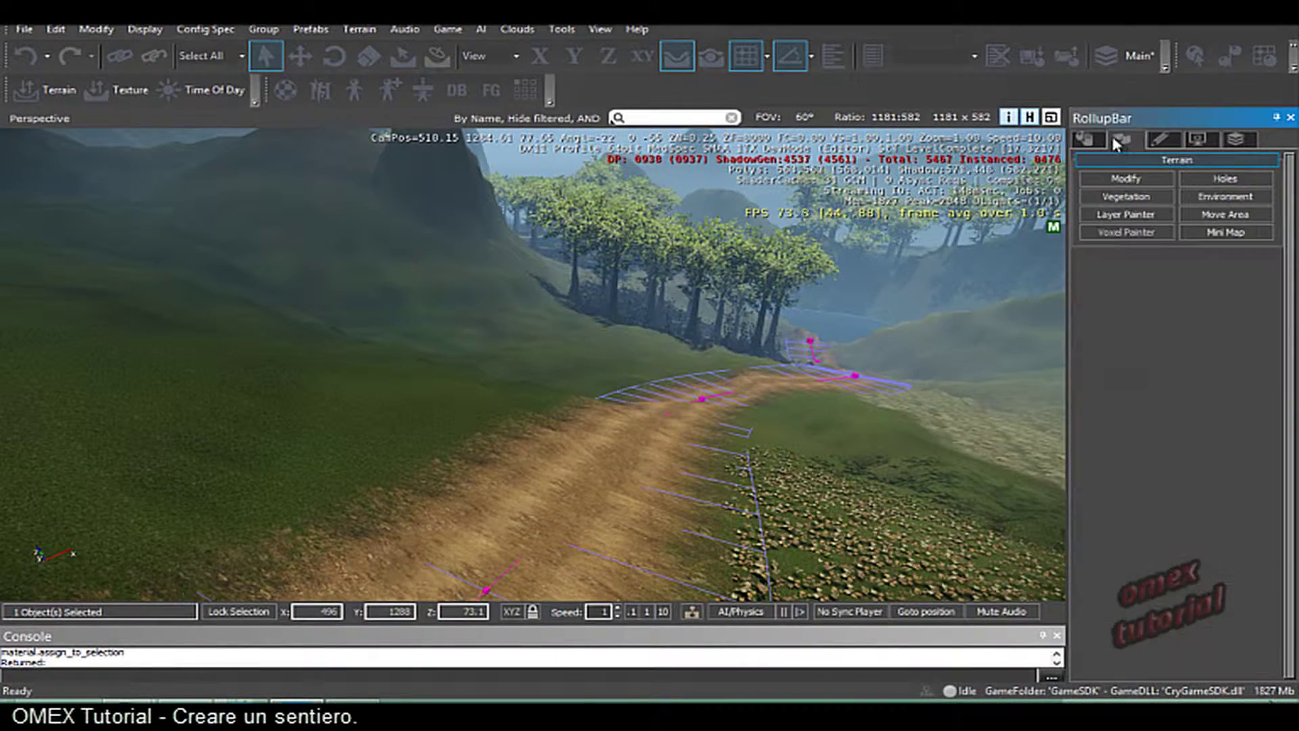
left_click(1118, 196)
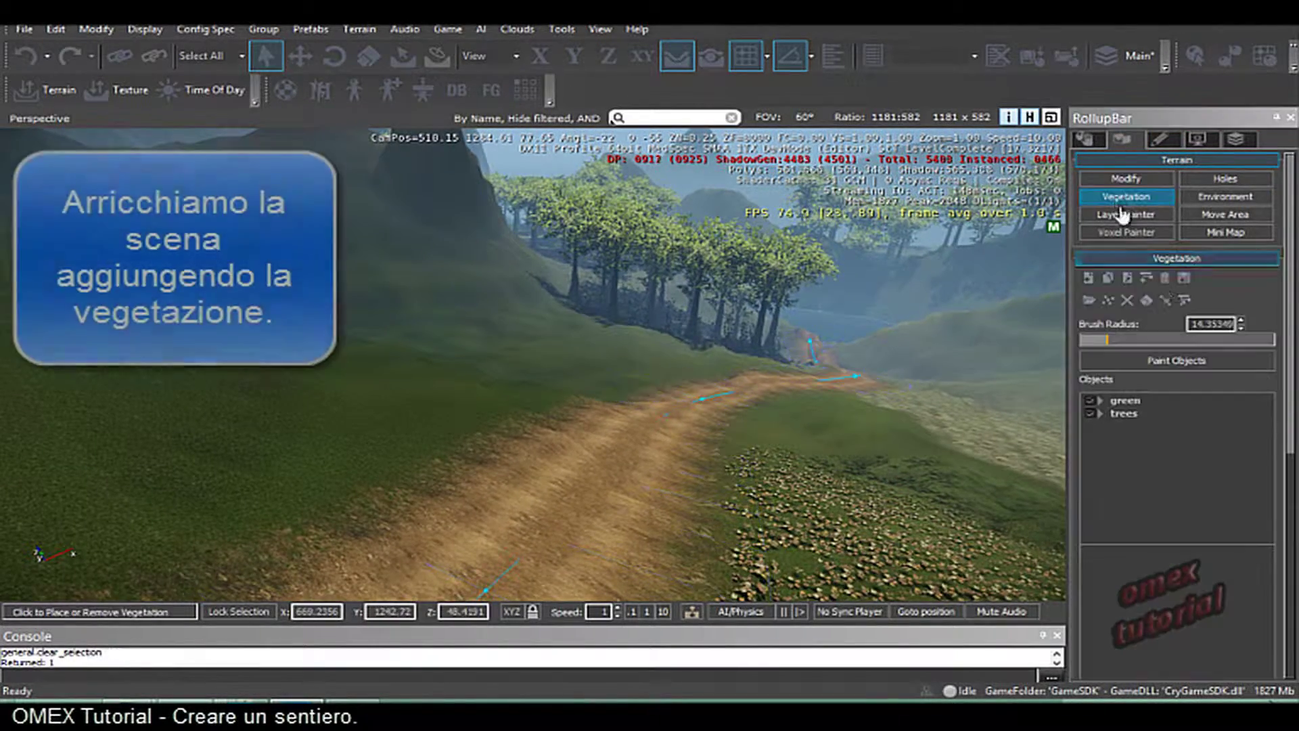
left_click(1125, 402)
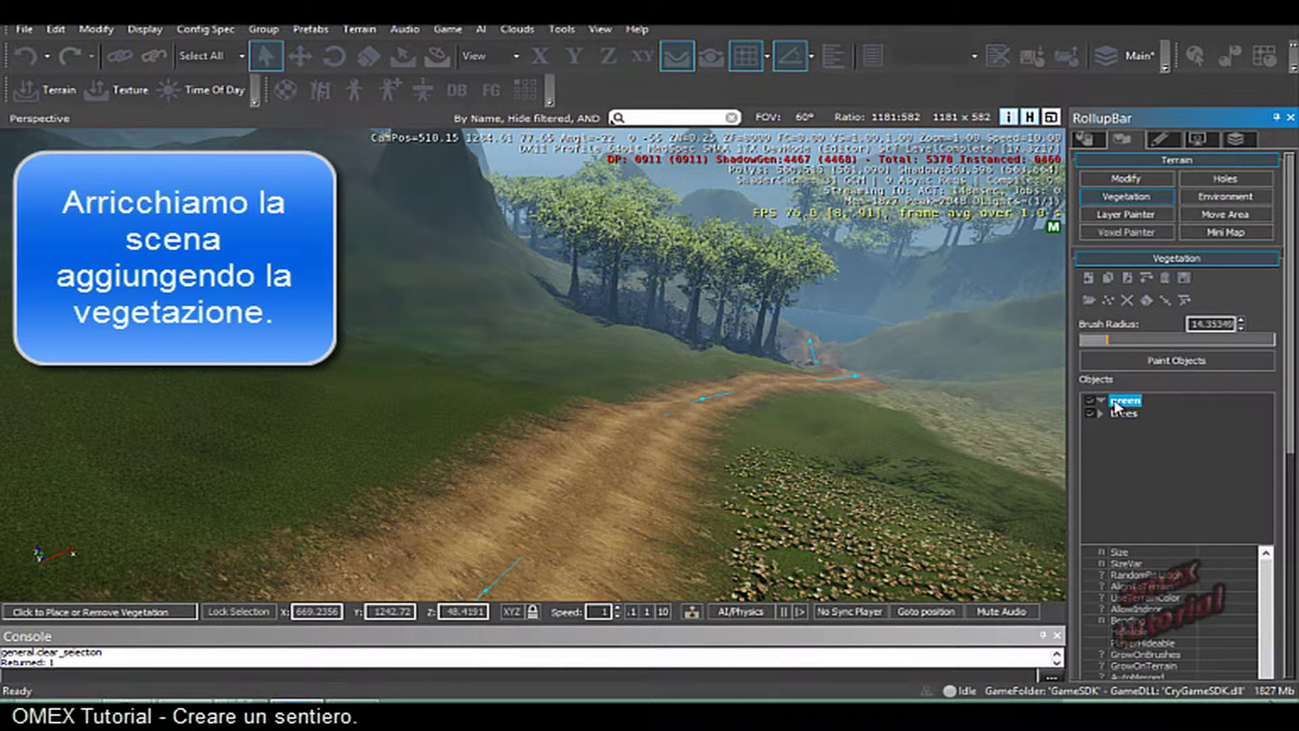
left_click(1148, 441)
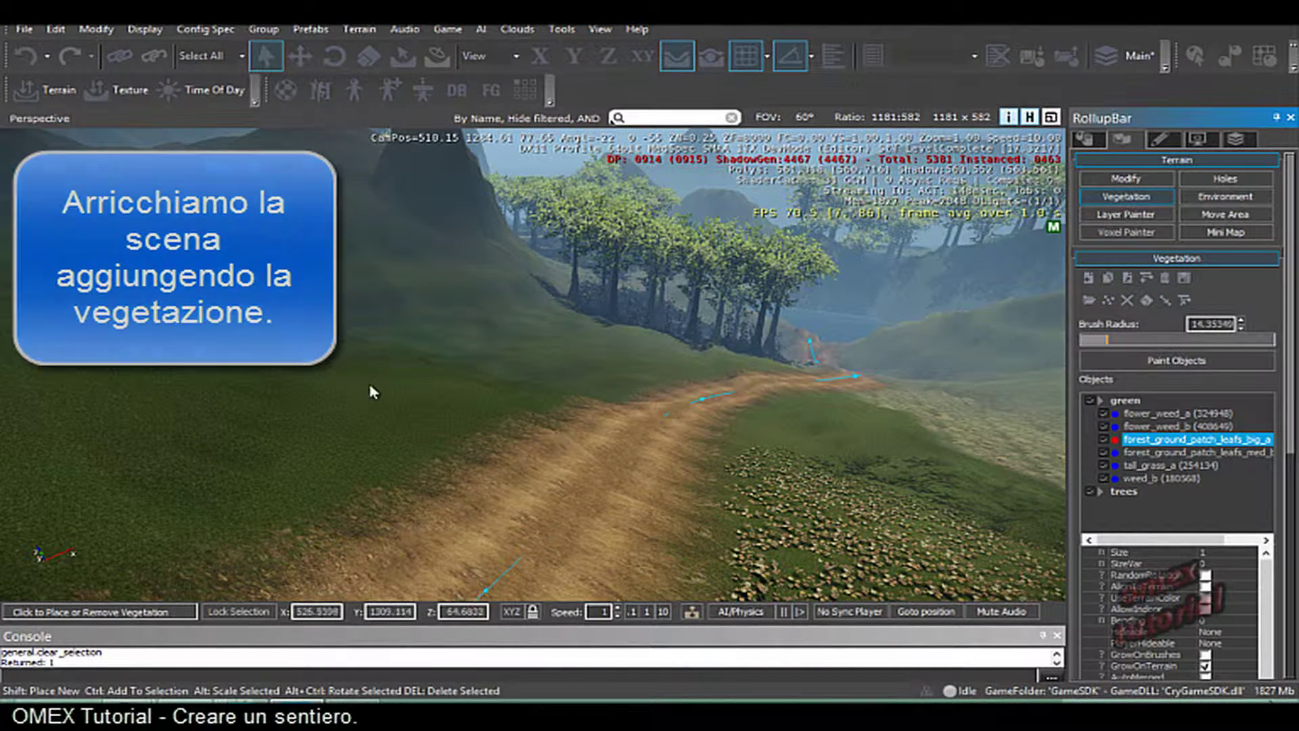
left_click(1194, 360)
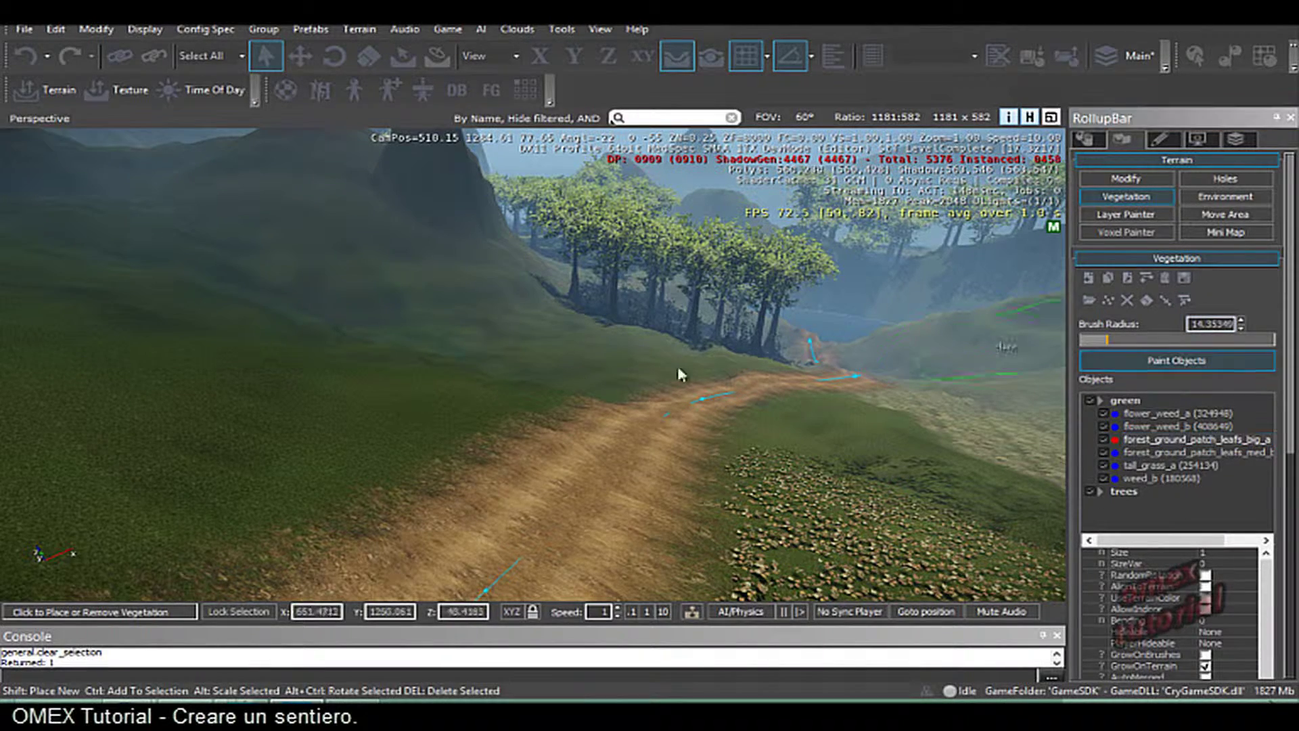
left_click_drag(318, 368, 325, 363)
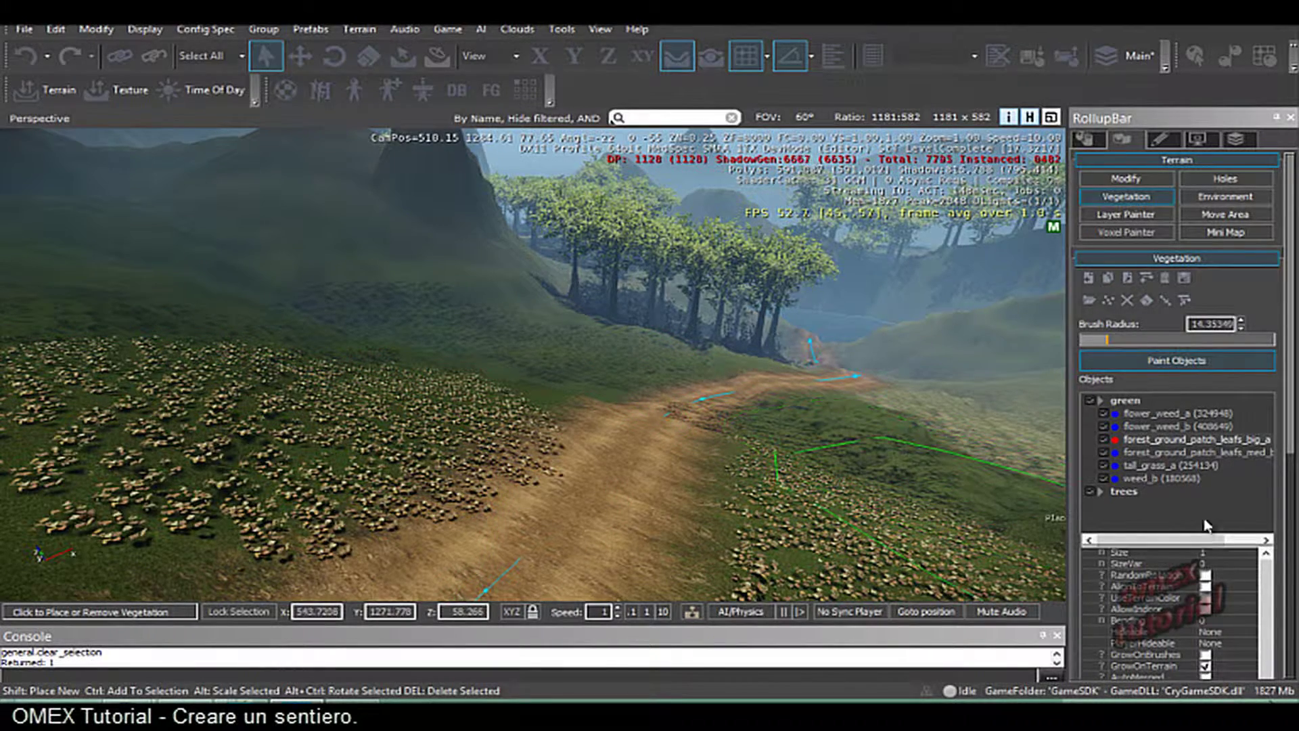
- Spread more forest_ground_patch_leafs_big_a vegetation along the road's edges and over the ground beyond it
left_click(1158, 468)
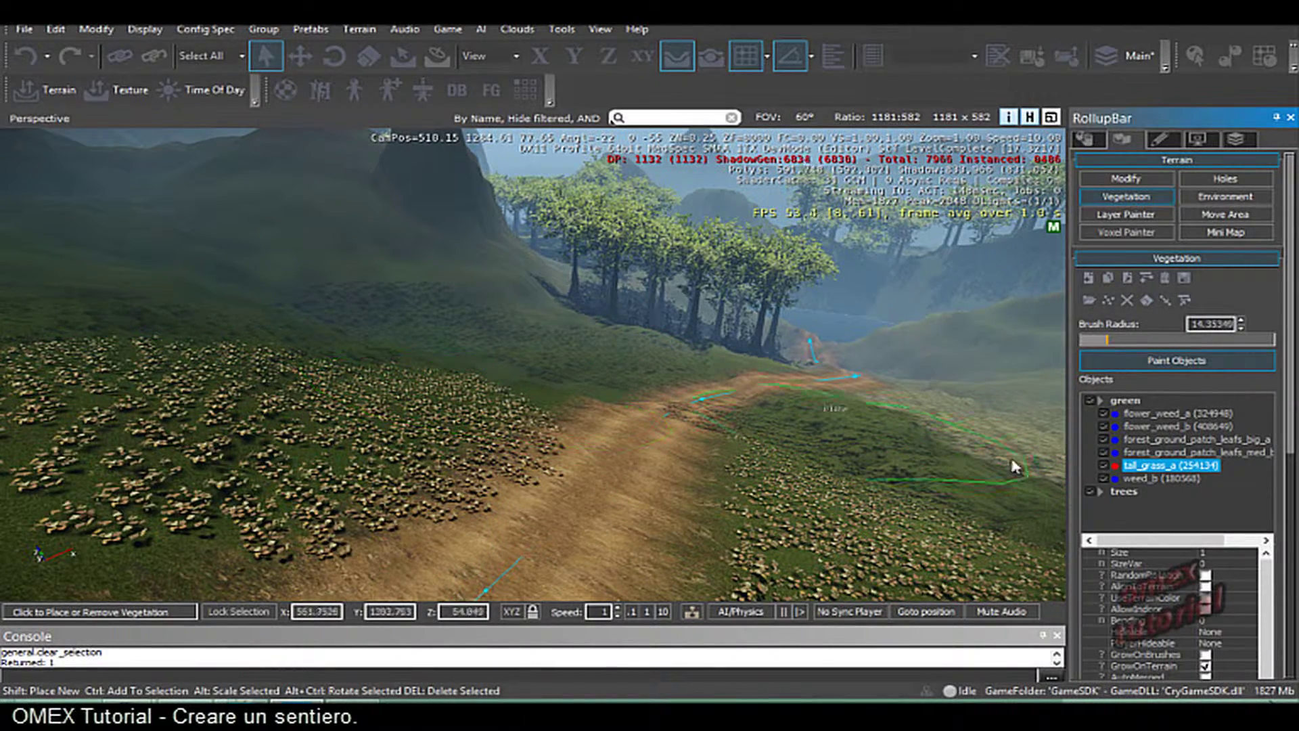
left_click(1171, 440)
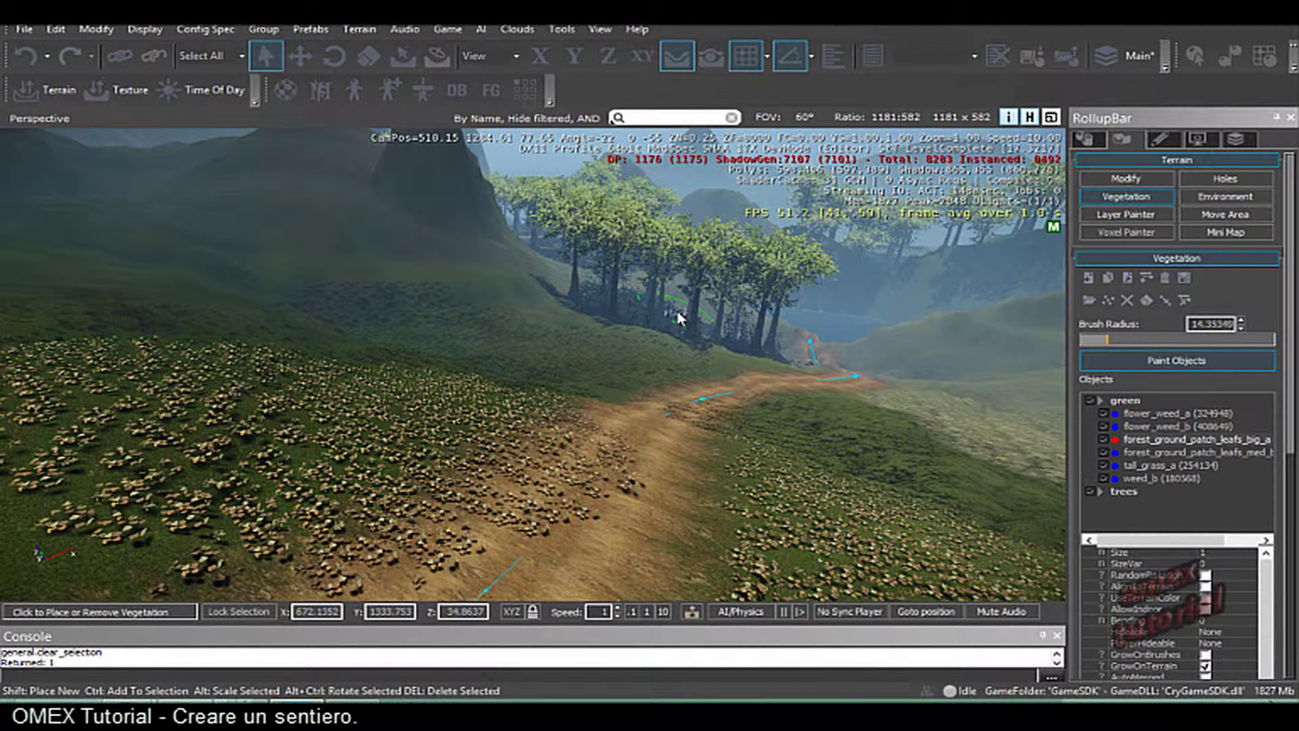
right_click_drag(555, 366, 568, 370)
middle_click_drag(568, 371, 555, 364)
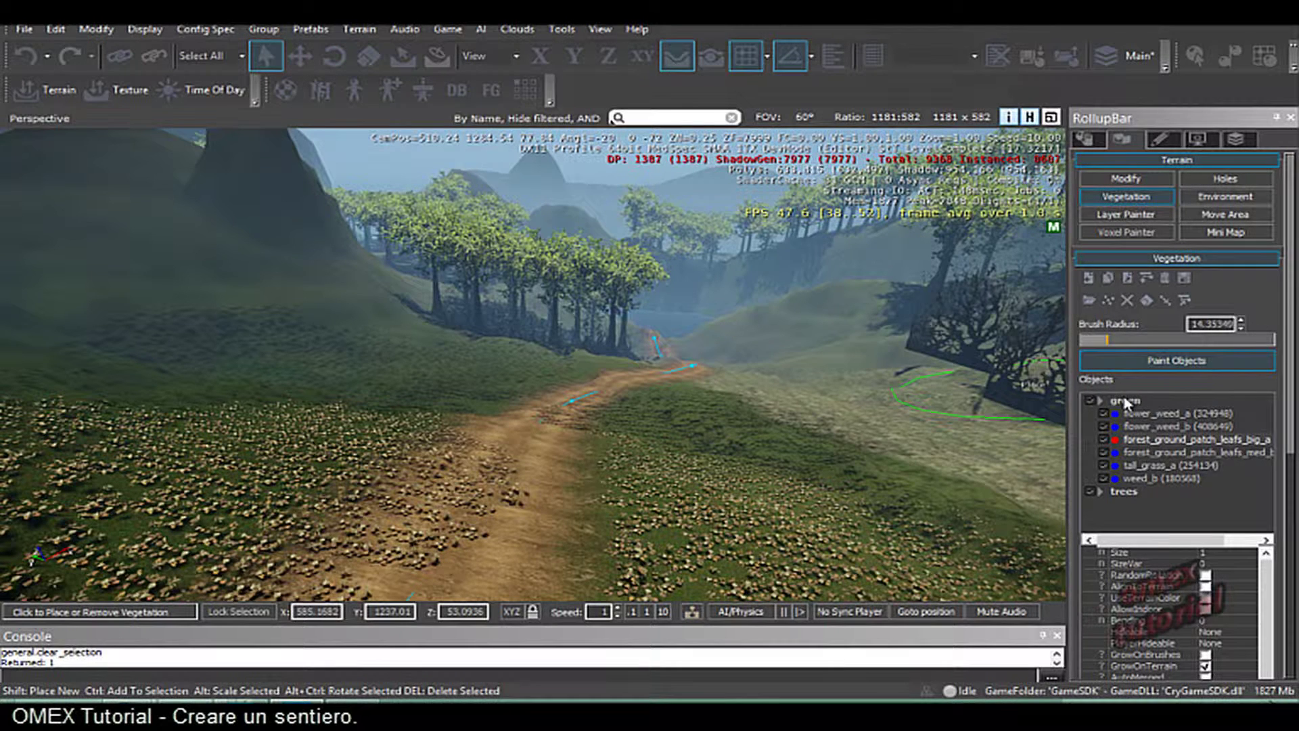
- Add the models forestflower_b through forestgrass_short_a from the natural ground forestgrass folder to the green vegetation group
left_click(1125, 401)
left_click(1089, 279)
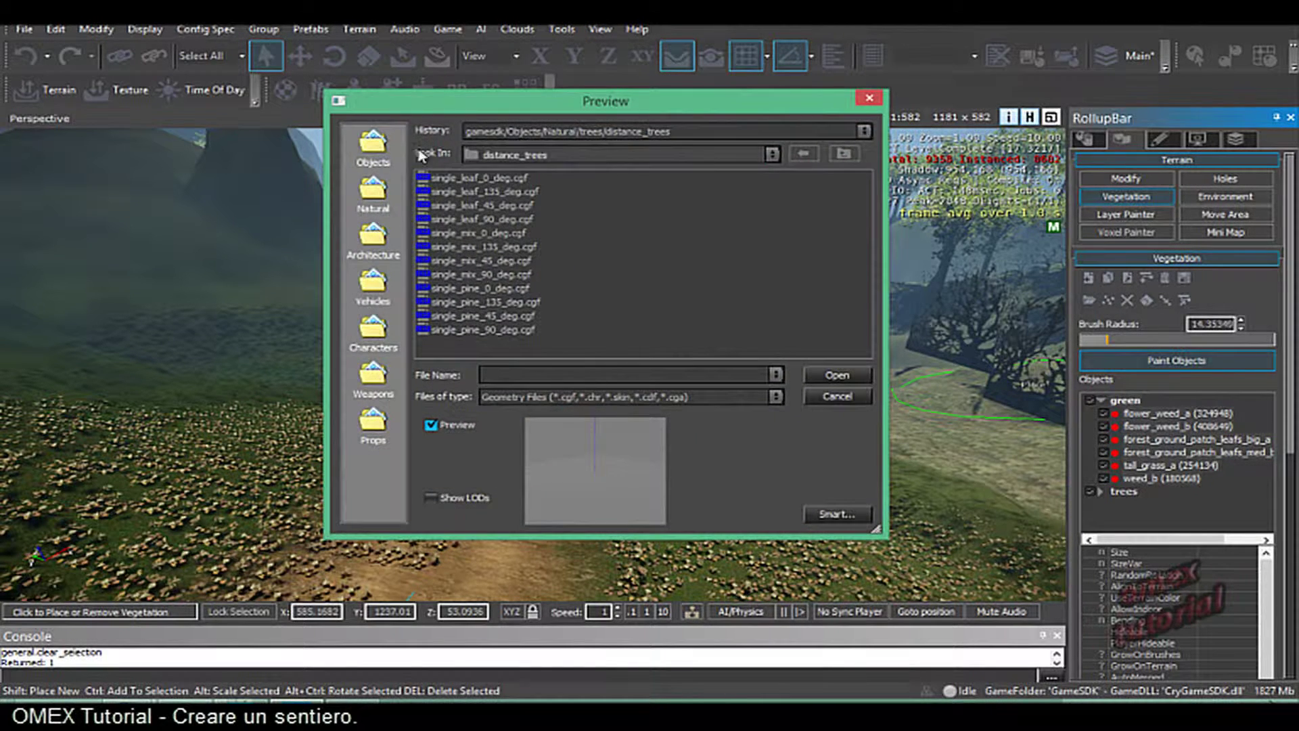
left_click(365, 193)
double_click(452, 192)
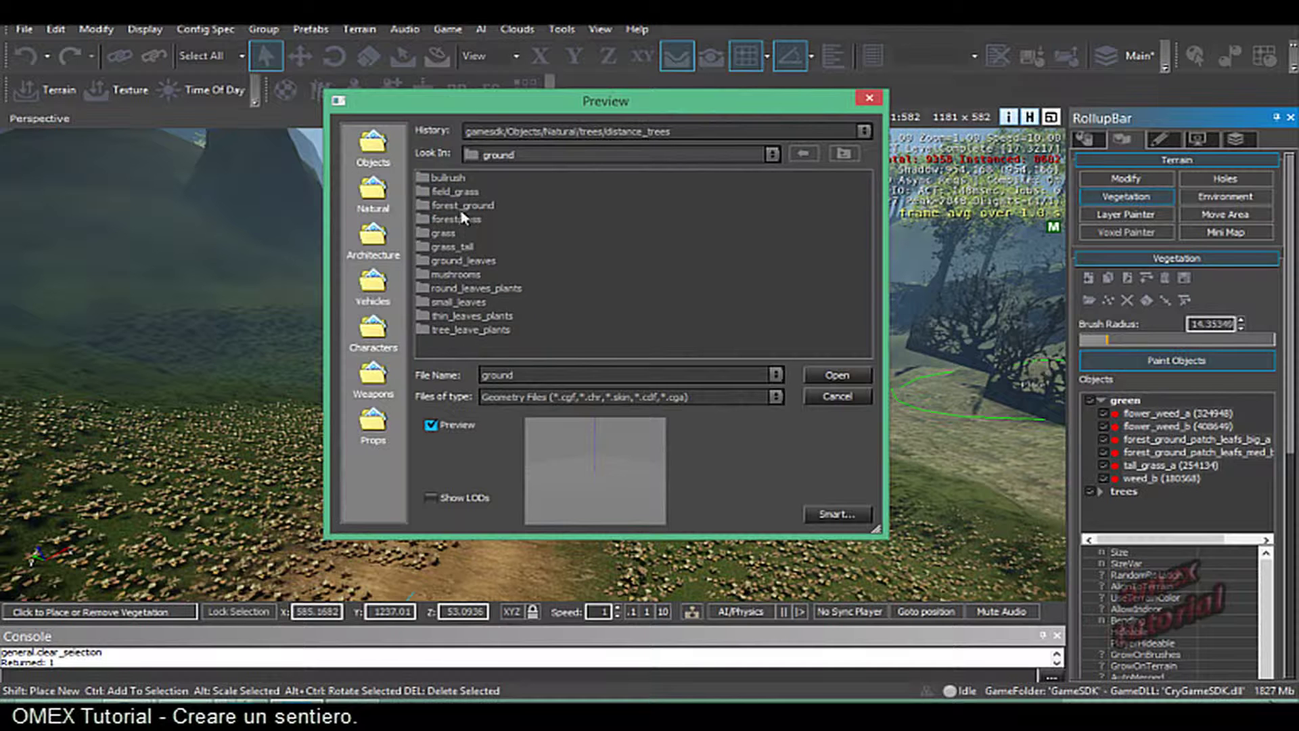
double_click(463, 222)
left_click(465, 220)
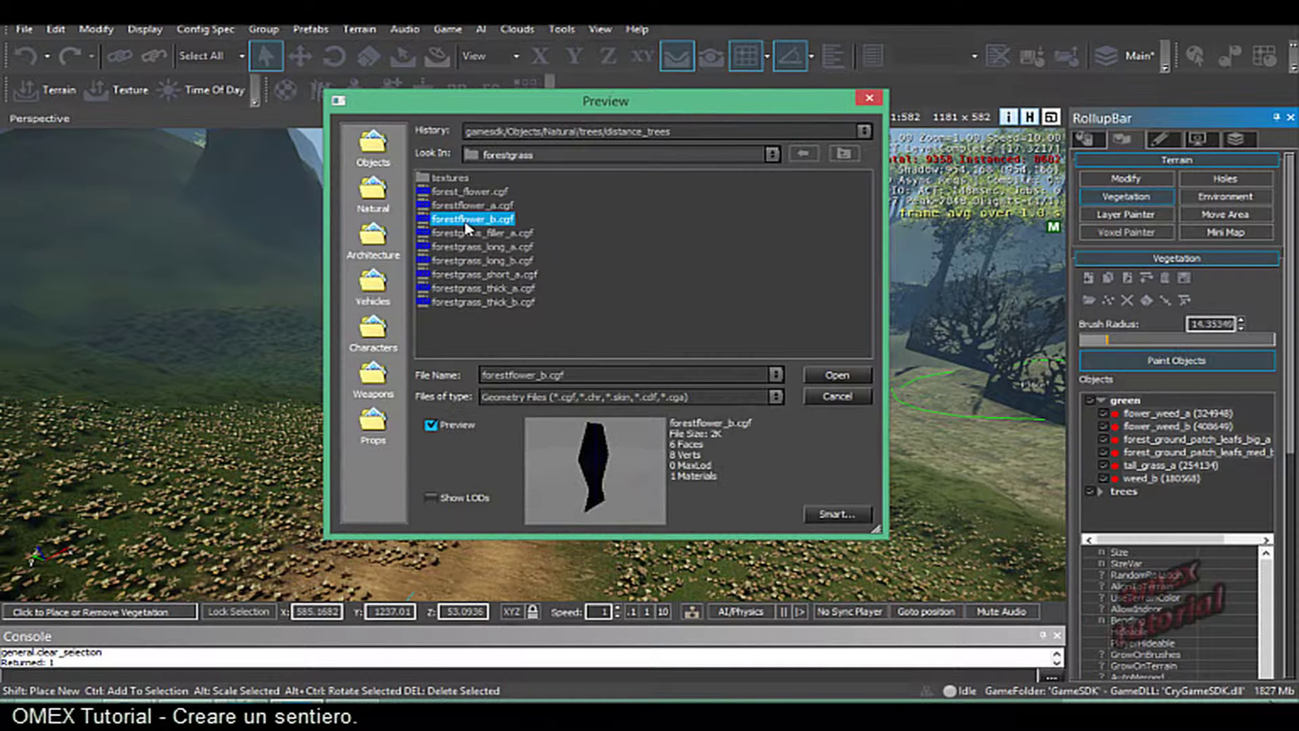
left_click(481, 276, "shift")
left_click(836, 376)
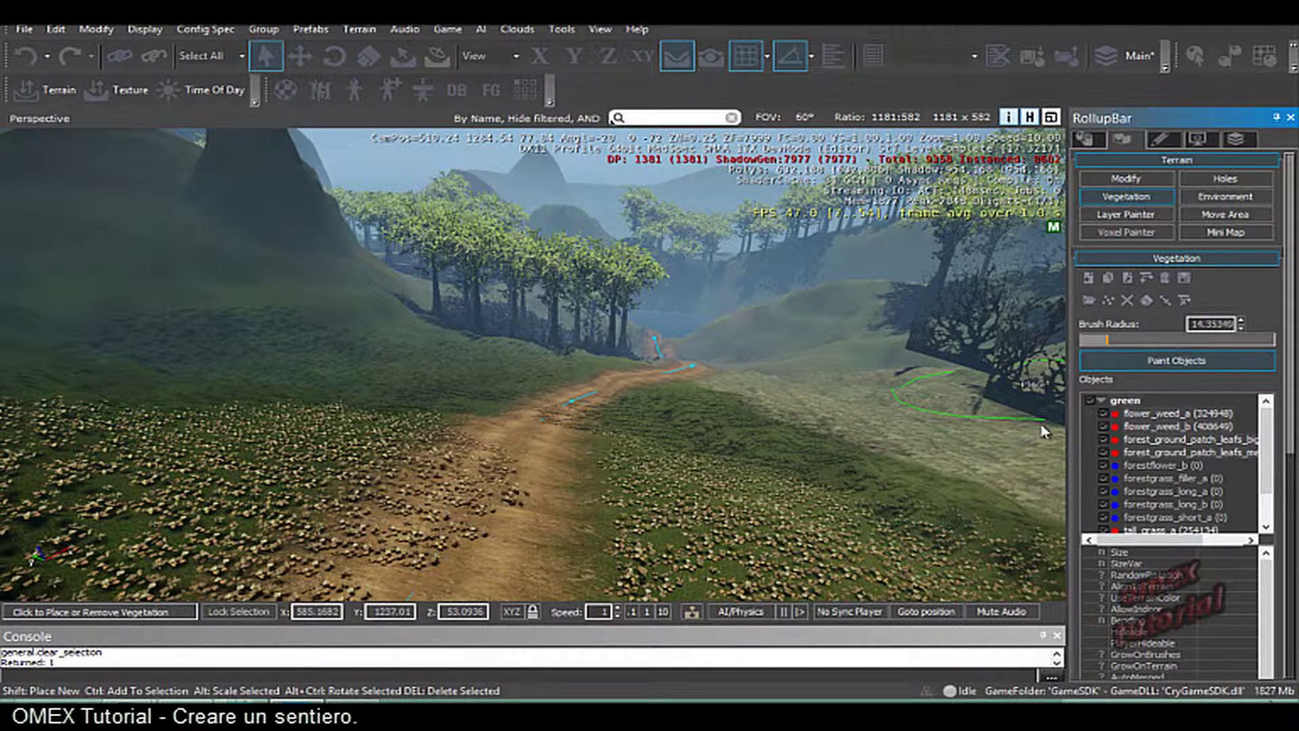
- Select forestgrass_long_a and forestgrass_short_a together and paint them on the ground on both sides of the road
left_click(1182, 493)
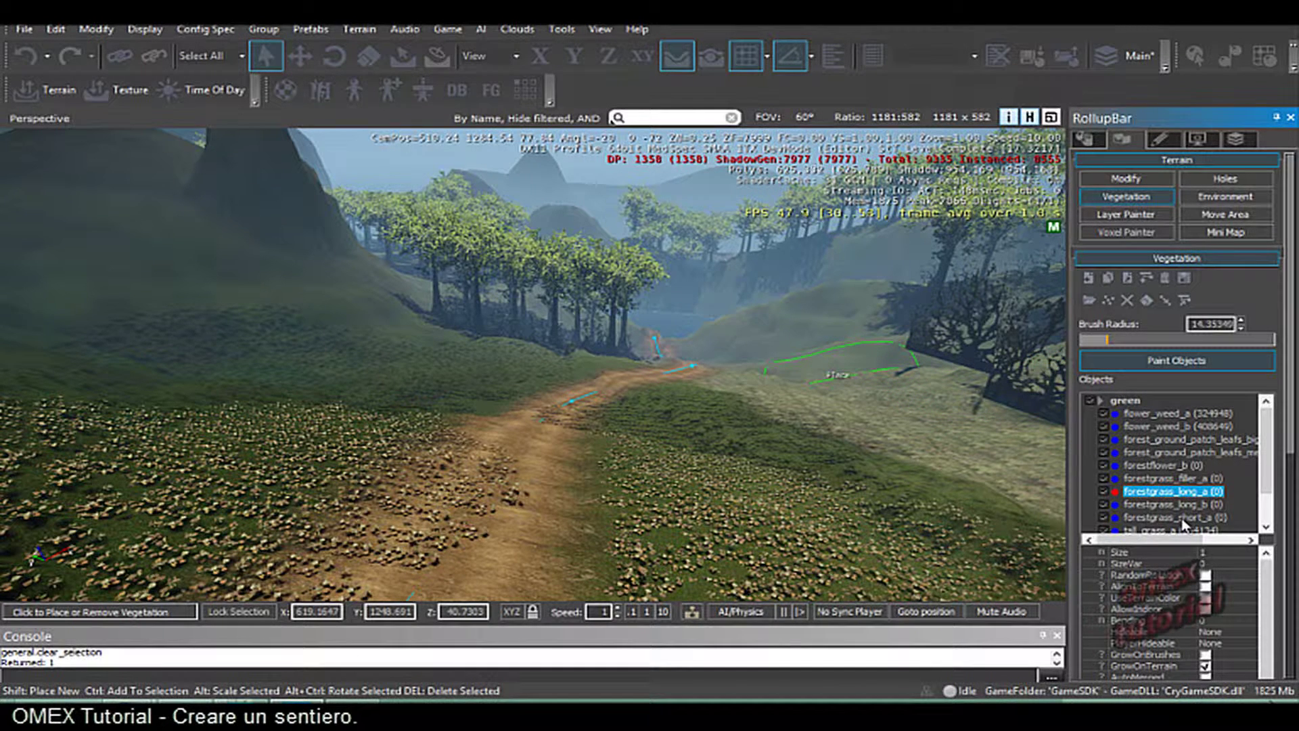
left_click(1183, 517, "ctrl")
left_click_drag(419, 358, 346, 414)
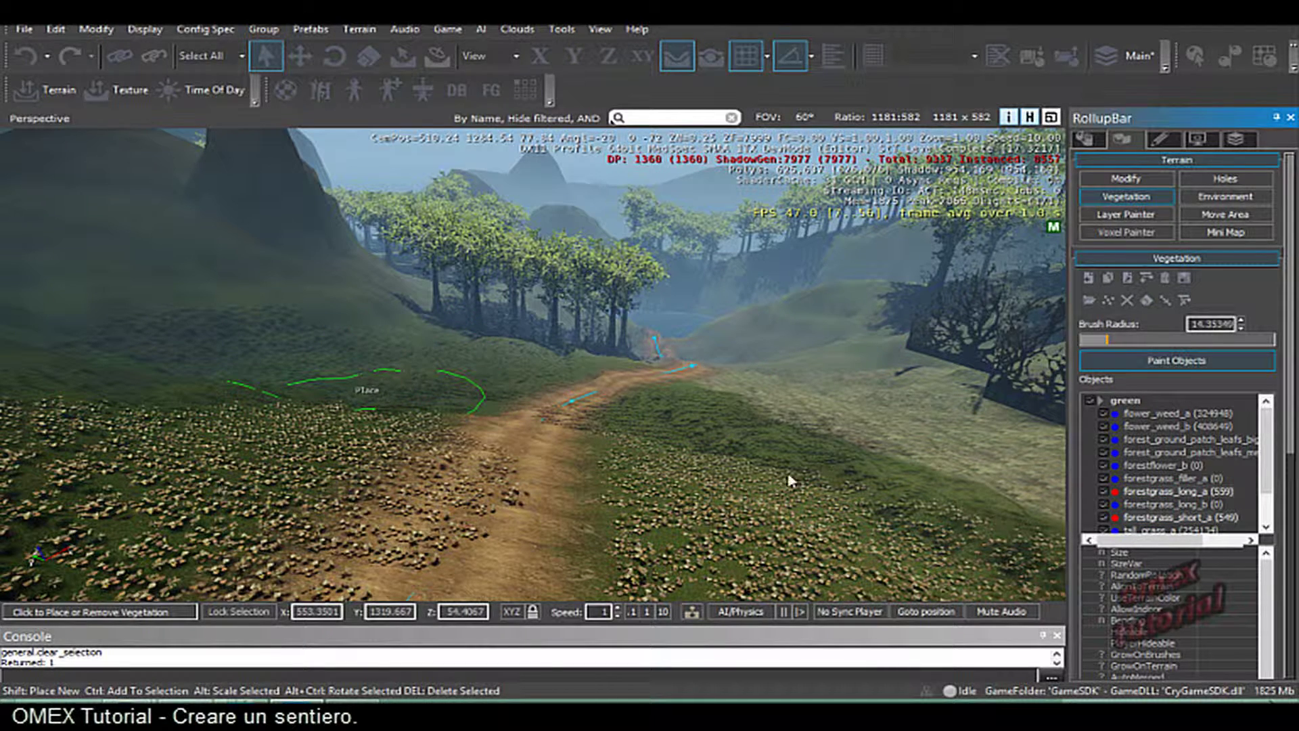
mouse_move(849, 487)
left_mouse_down()
mouse_move(839, 476)
mouse_move(788, 497)
mouse_move(763, 529)
left_mouse_up()
- Cover the near leafy slope beside the road with forestgrass_long_a and forestgrass_short_a
right_click_drag(433, 448, 423, 452)
middle_click_drag(424, 452, 446, 443)
left_click_drag(446, 448, 325, 448)
left_click_drag(276, 396, 412, 327)
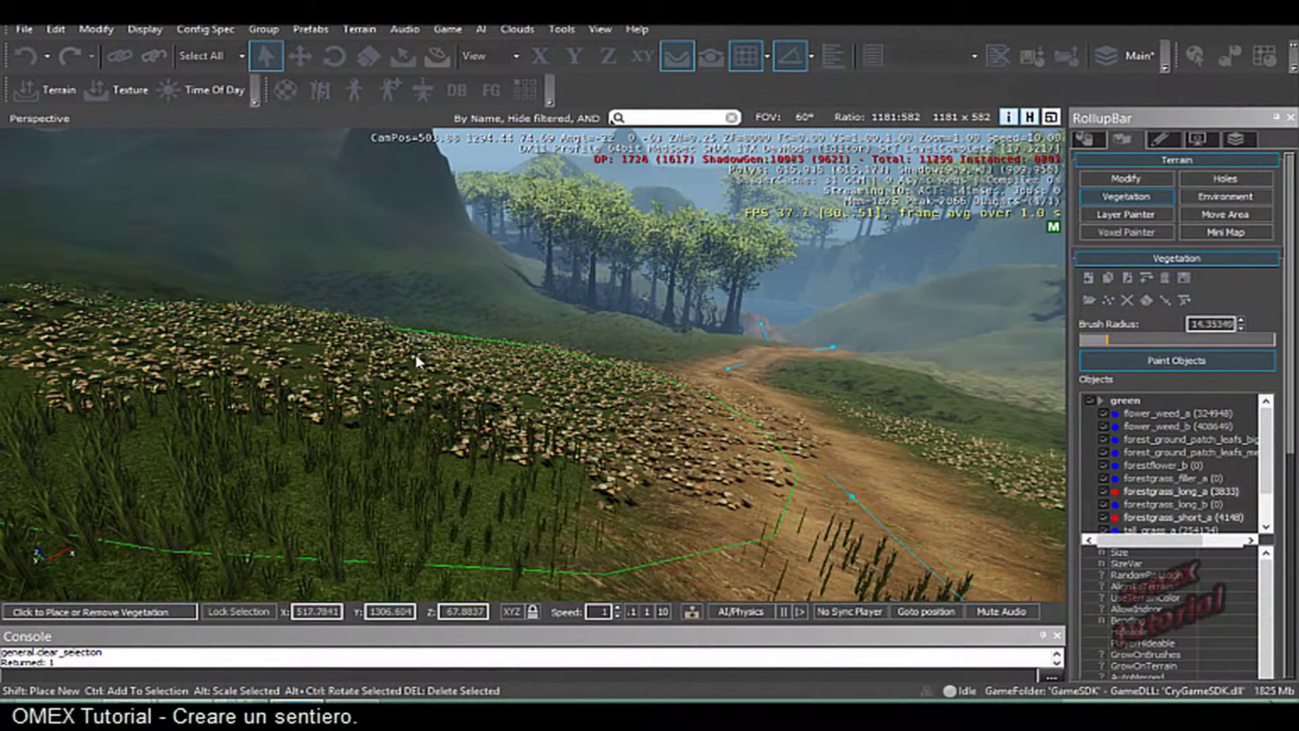
middle_click_drag(412, 327, 371, 323)
mouse_move(412, 327)
left_mouse_down()
mouse_move(517, 356)
mouse_move(581, 339)
mouse_move(676, 358)
mouse_move(601, 399)
left_mouse_up()
- Extend the long and short forest grass farther down the road, below the trees and over the hillside near the lake
right_click_drag(600, 399, 650, 385)
key("w")
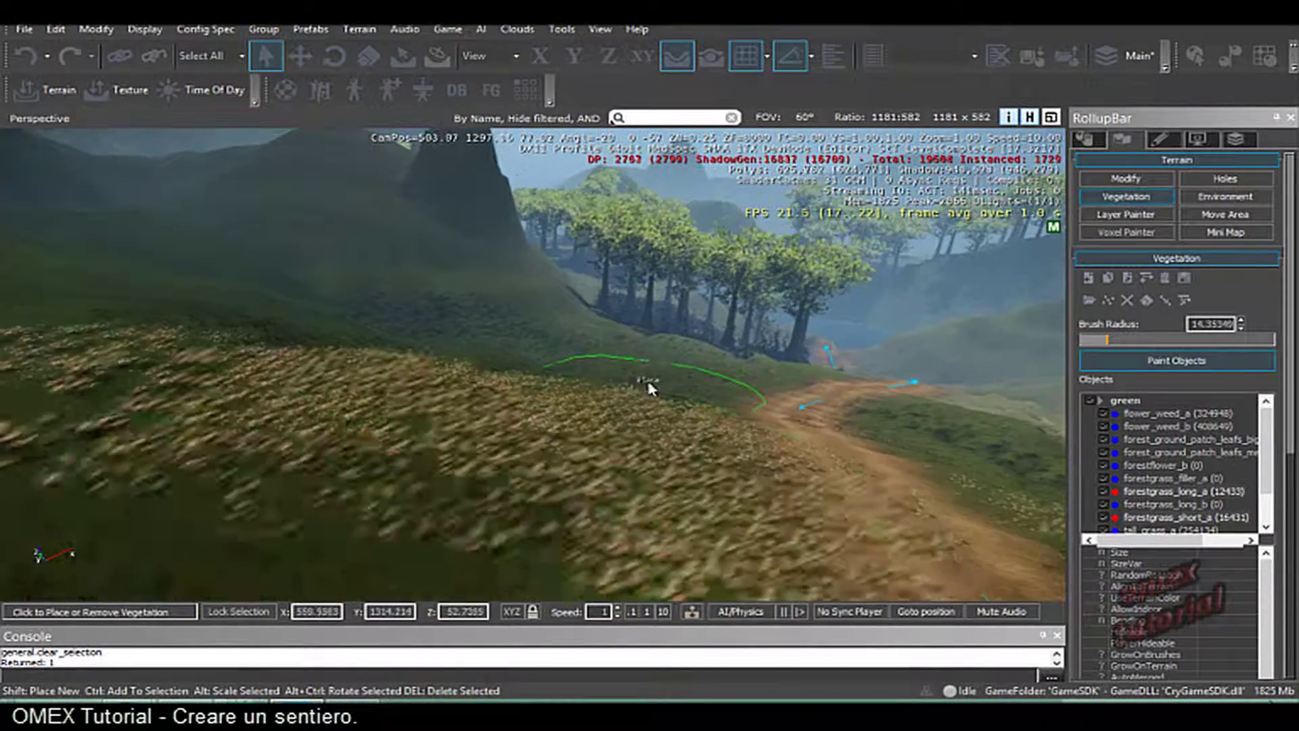
middle_click_drag(627, 487, 663, 441)
key("w")
mouse_move(799, 455)
left_mouse_down()
mouse_move(815, 462)
mouse_move(760, 572)
mouse_move(666, 668)
mouse_move(412, 473)
mouse_move(351, 395)
mouse_move(514, 354)
left_mouse_up()
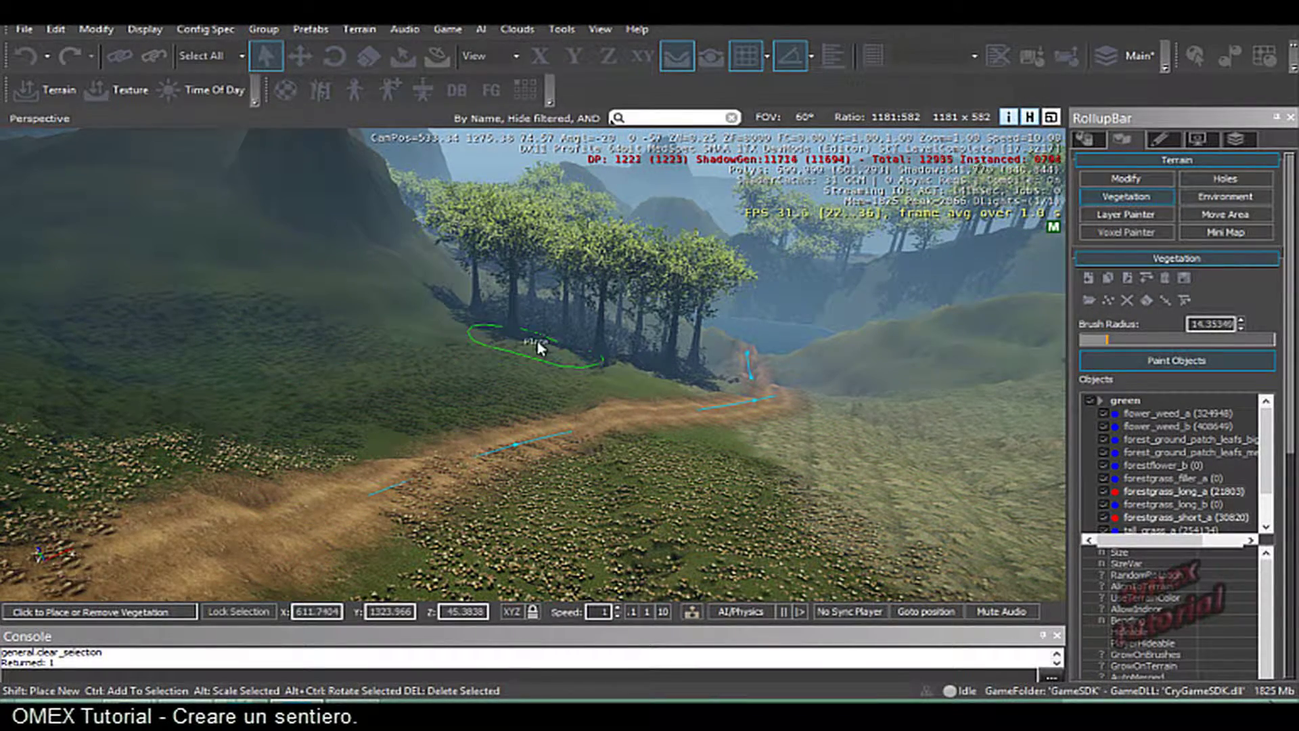
left_click_drag(596, 372, 665, 354)
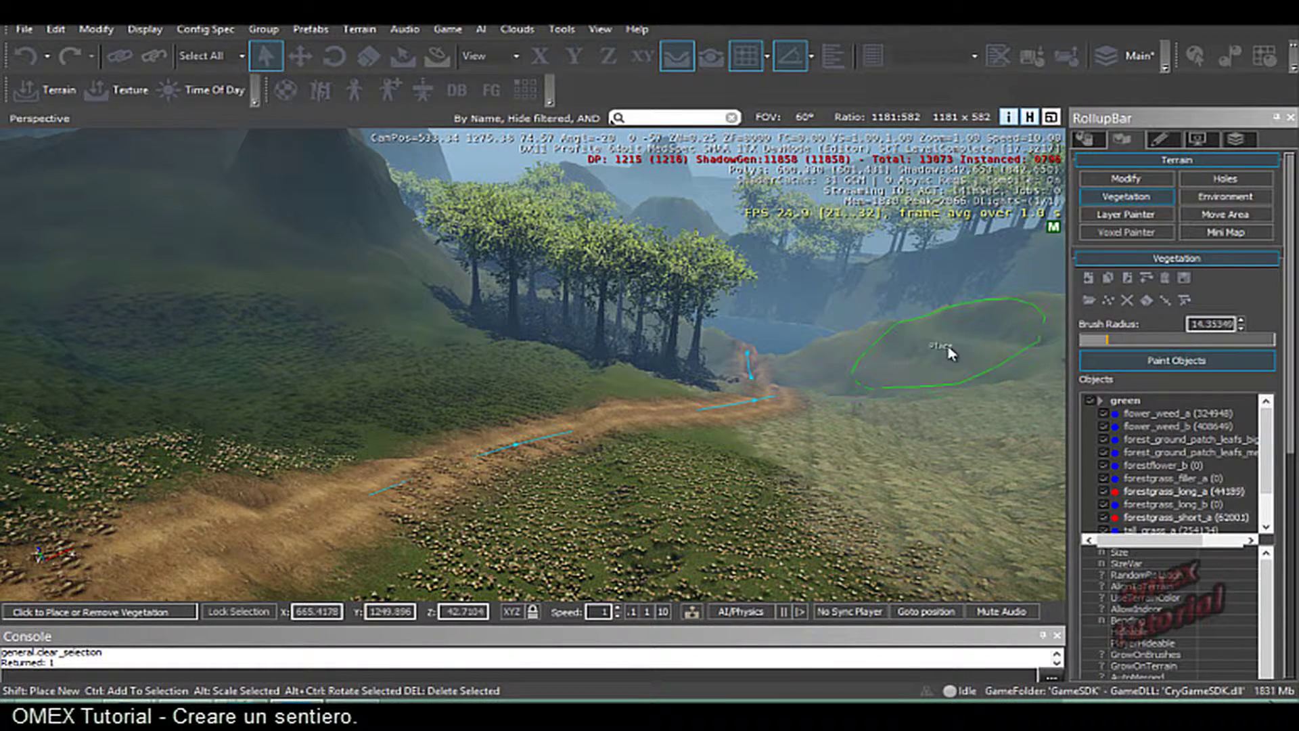
mouse_move(951, 353)
left_mouse_down()
mouse_move(897, 396)
mouse_move(914, 496)
left_mouse_up()
- Examine the grass painted along the road towards the lake and the remaining entries of the vegetation object list
right_click_drag(579, 459, 599, 455)
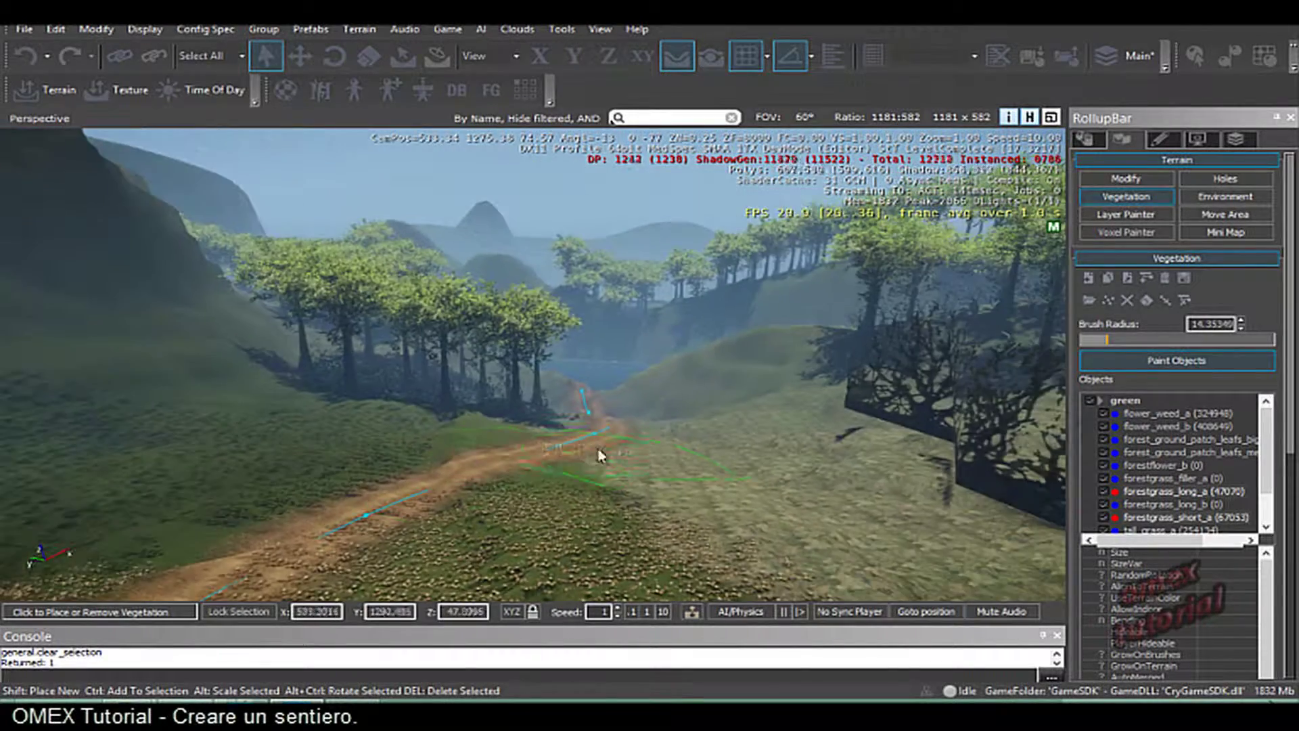
mouse_move(743, 453)
middle_mouse_down()
mouse_move(730, 454)
mouse_move(743, 454)
middle_mouse_up()
key("w")
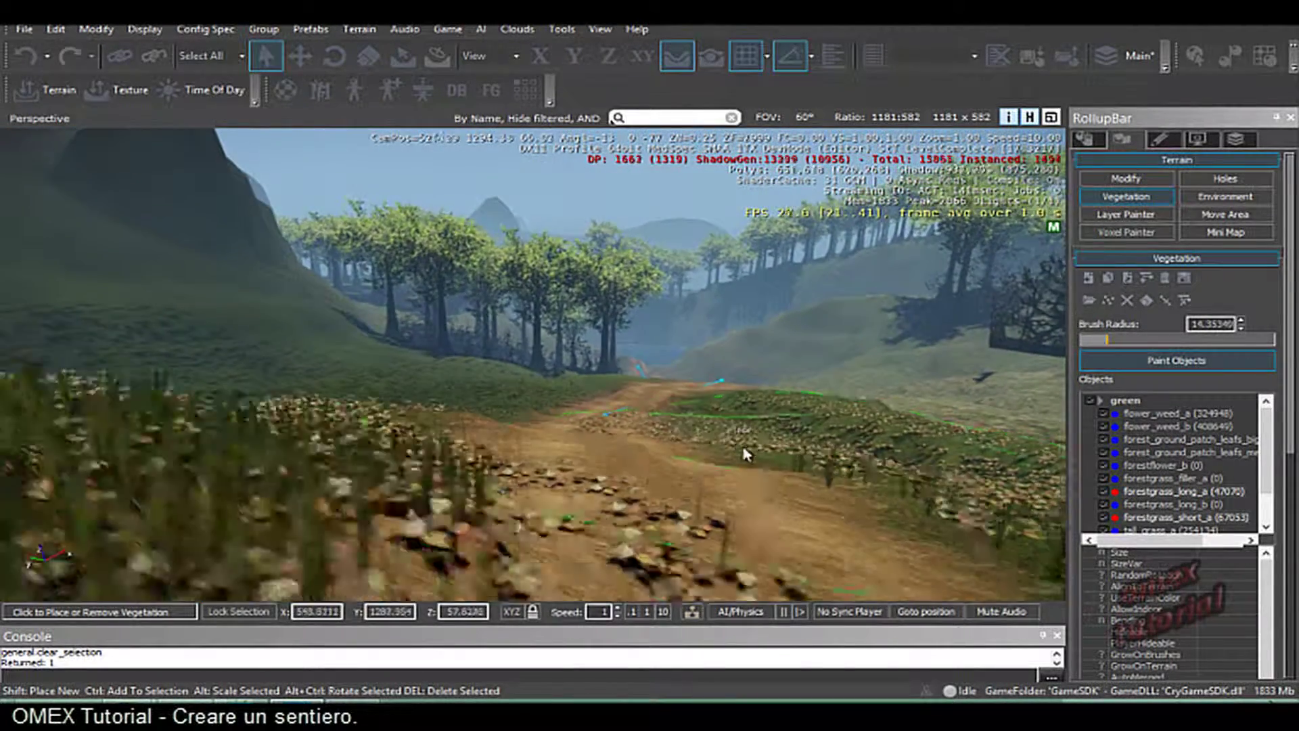
key("s")
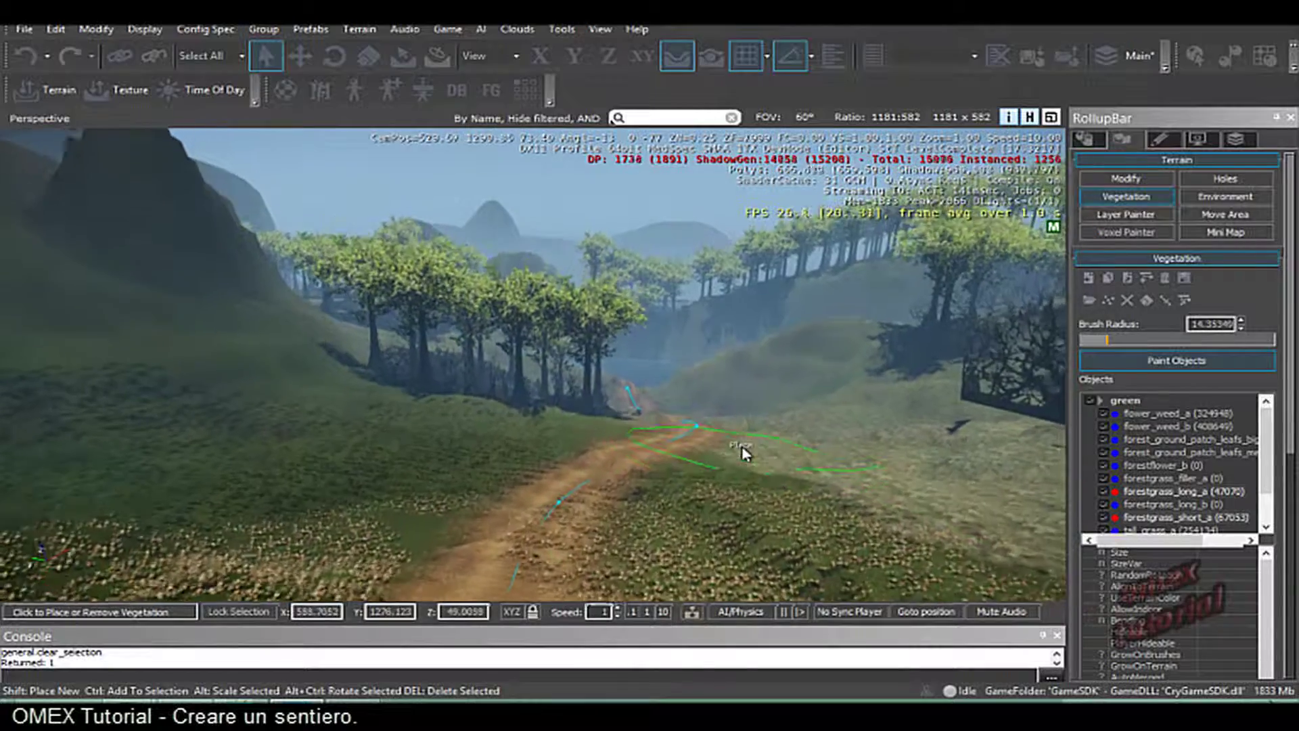
key("w")
right_click_drag(742, 452, 775, 416)
middle_click_drag(773, 410, 772, 409)
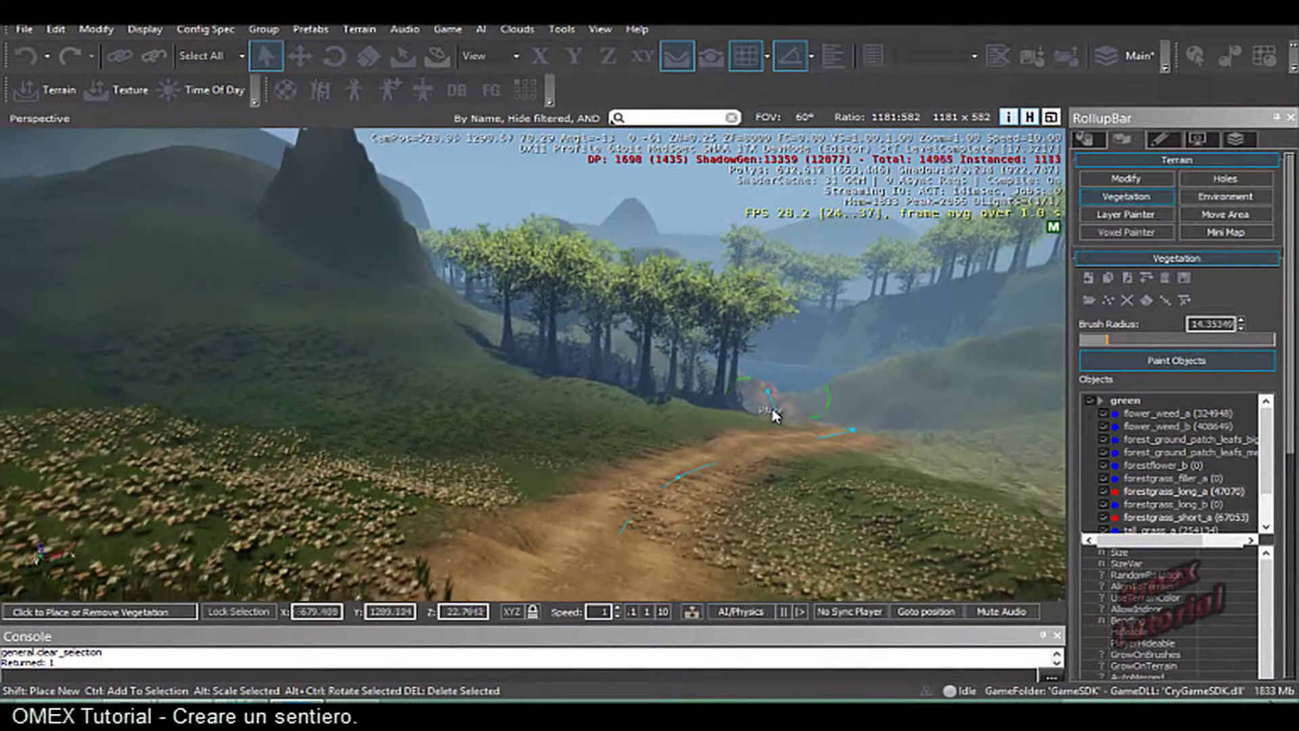
left_click_drag(1262, 445, 1268, 518)
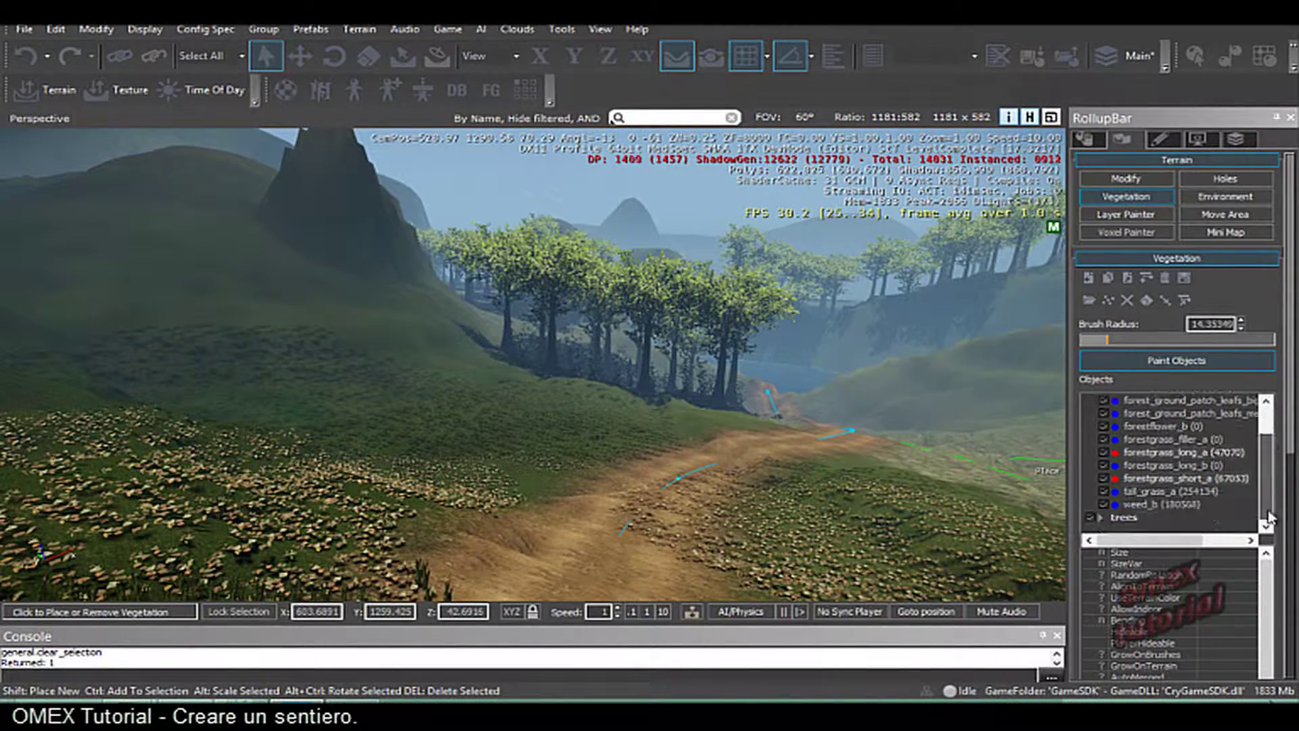
- Expand the trees group in the vegetation object list and select jungle_tree_large for painting
left_click(1094, 518)
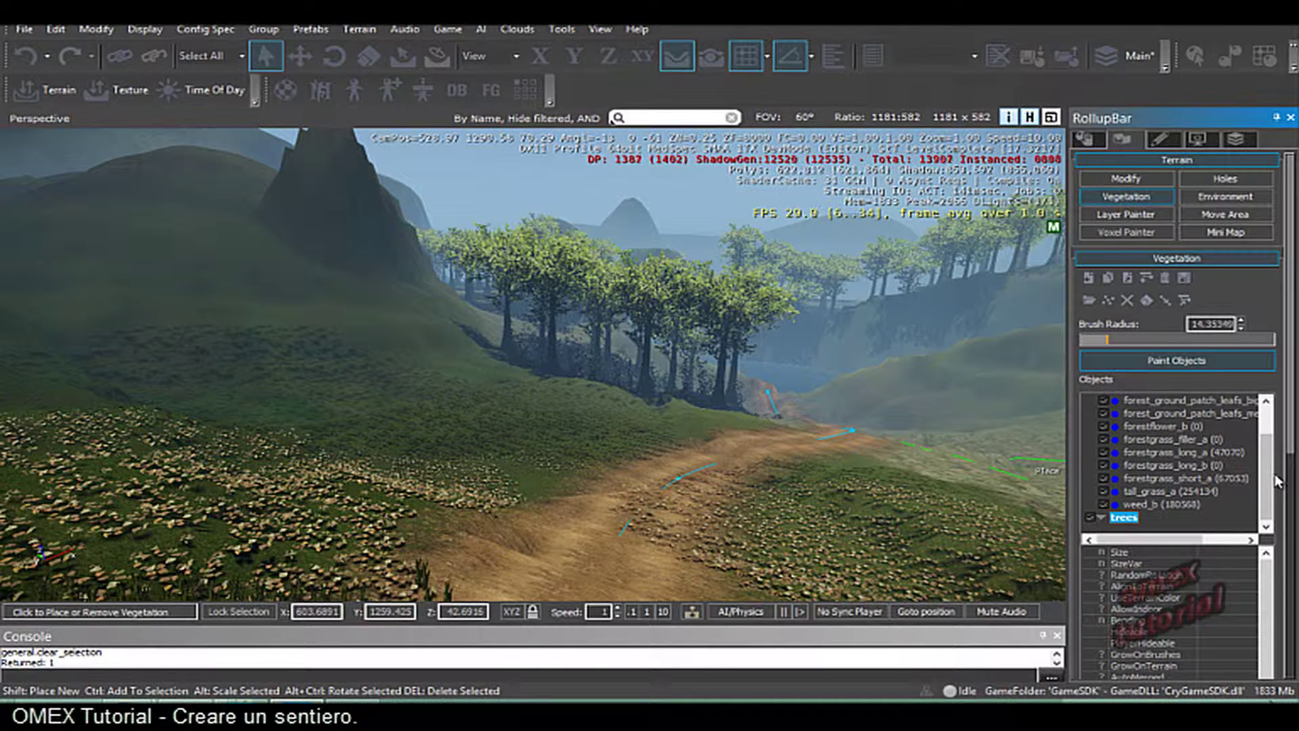
scroll(1137, 520, "down", 3)
left_click(1153, 517)
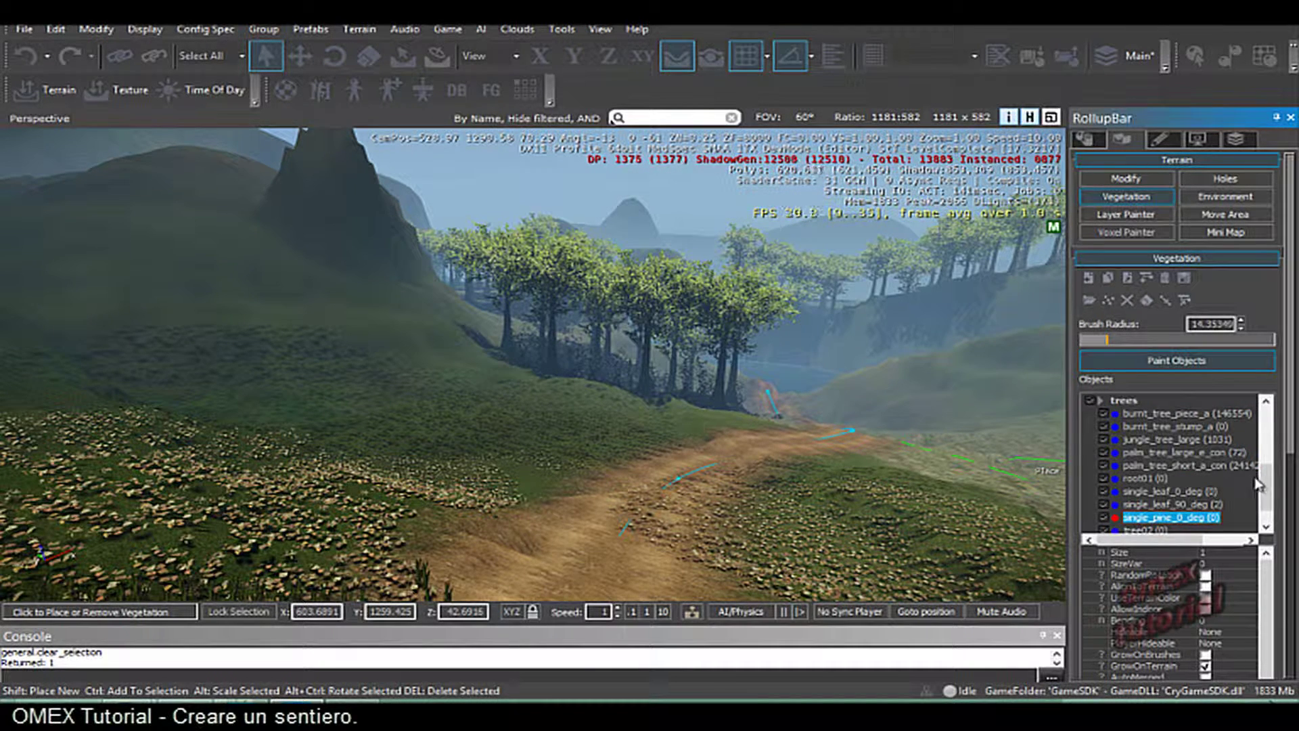
left_click(1168, 506)
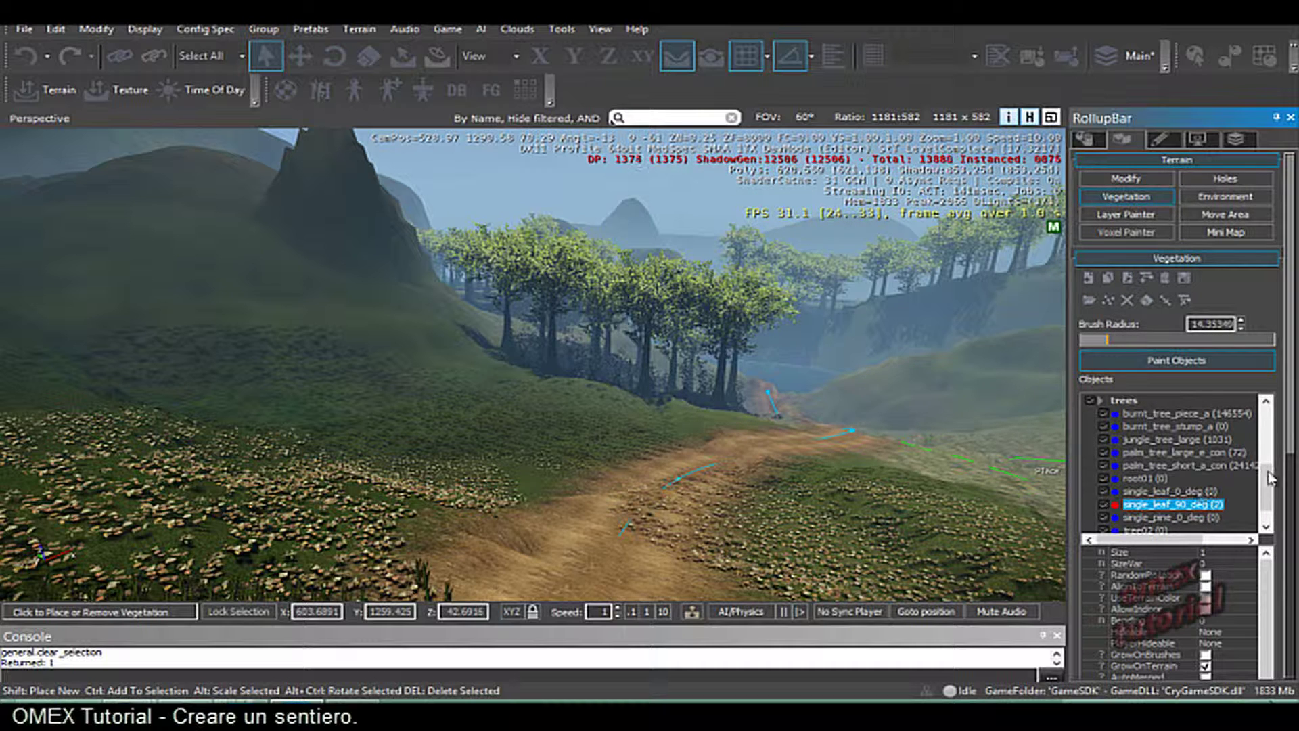
left_click(1165, 440)
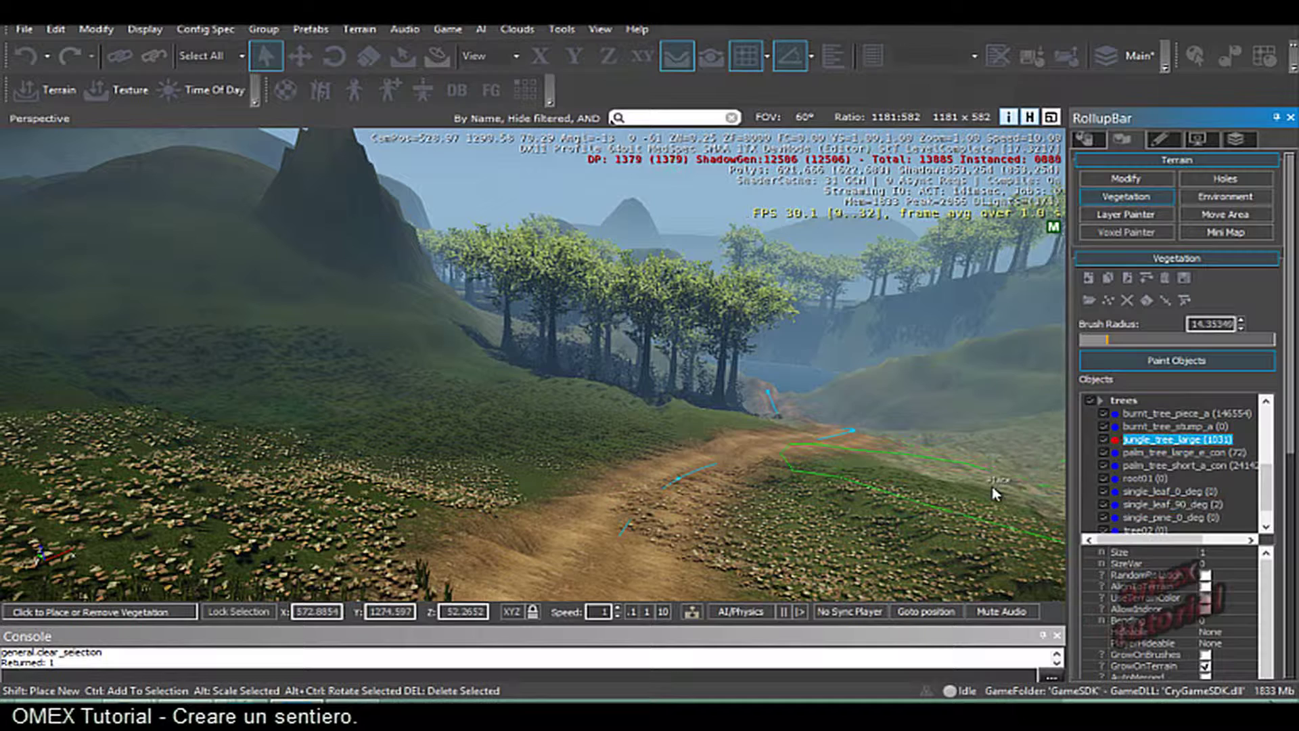
- Try painting palm_tree_large_e_con on the grassy slope beside the road, undo the placement and return to jungle_tree_large
left_click(1194, 454)
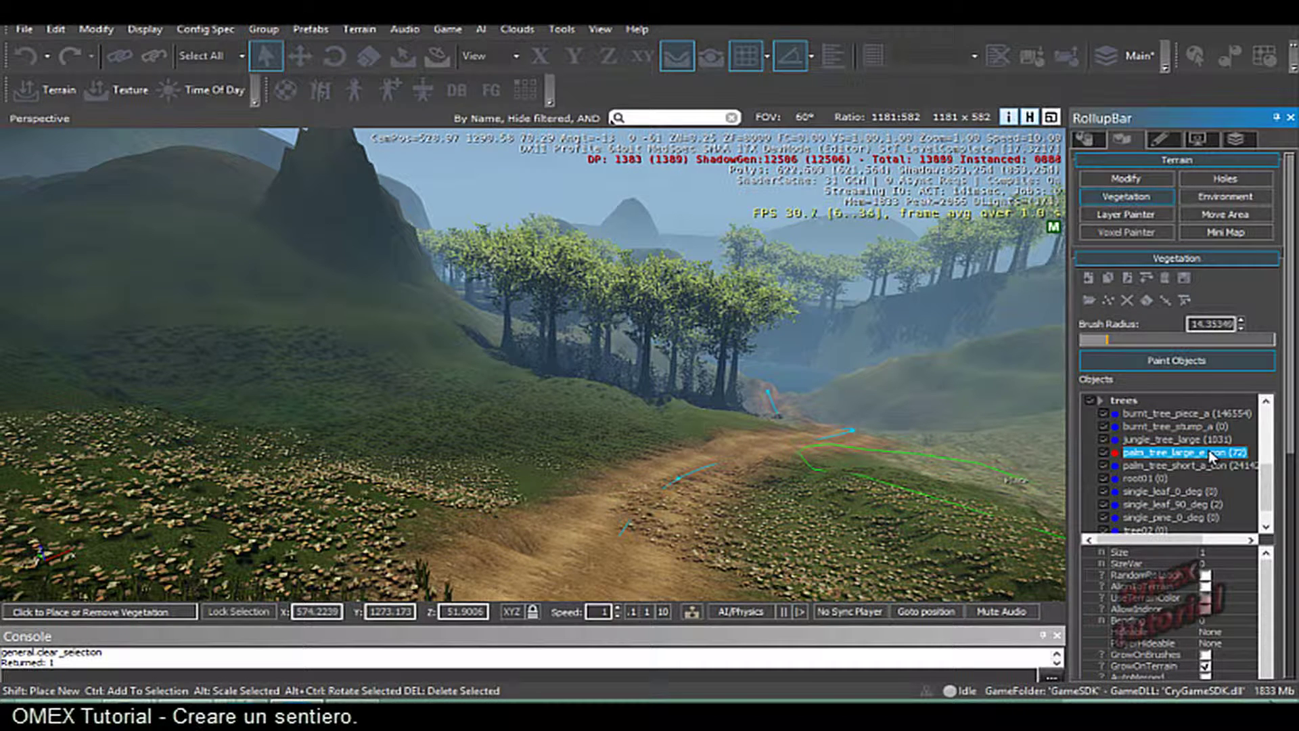
left_click(379, 406)
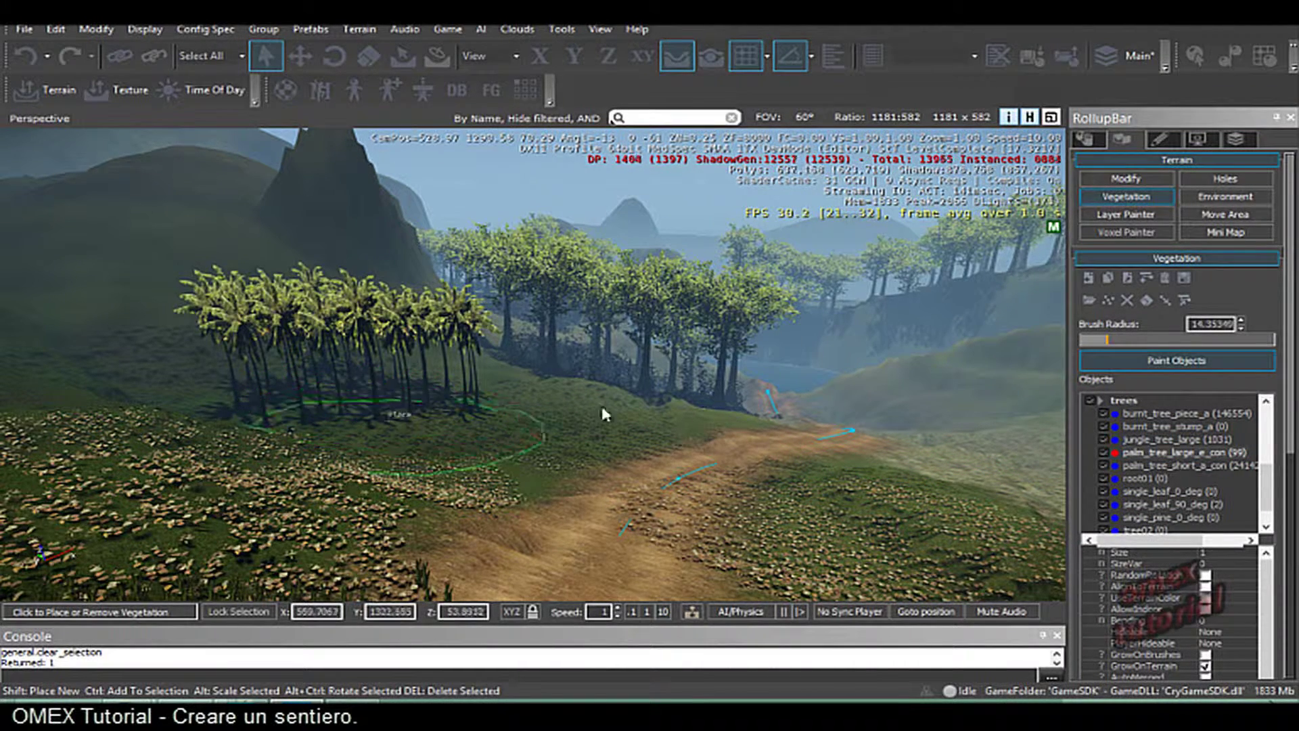
left_click(1159, 441)
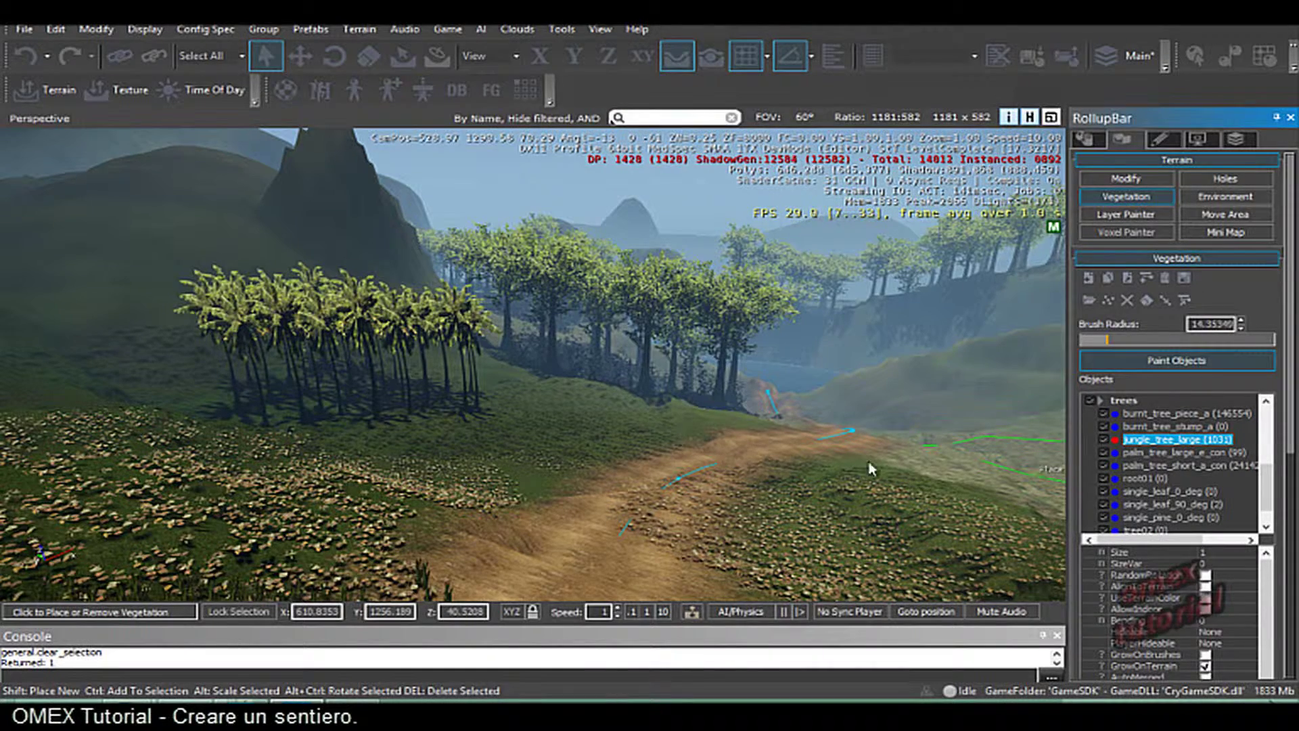
left_click(25, 58)
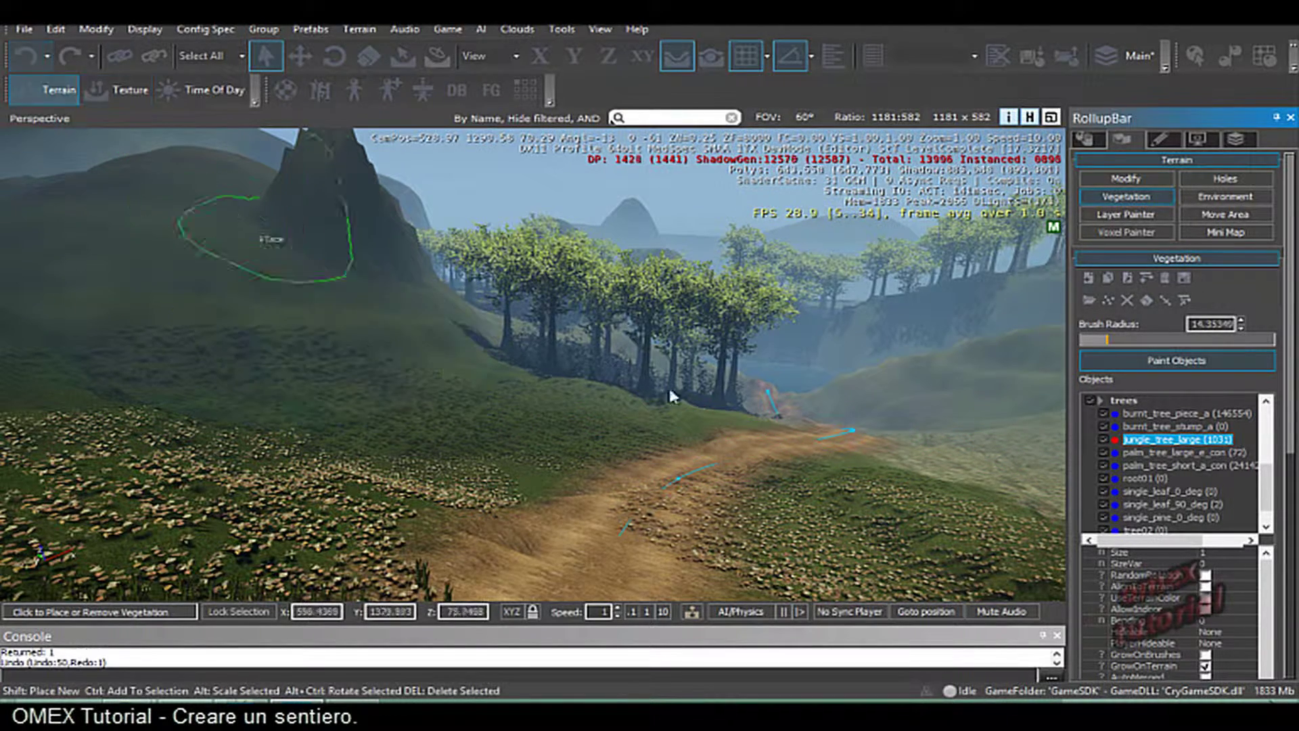
- Paint jungle_tree_large on the leafy ground along both sides of the near stretch of road
left_click(439, 433)
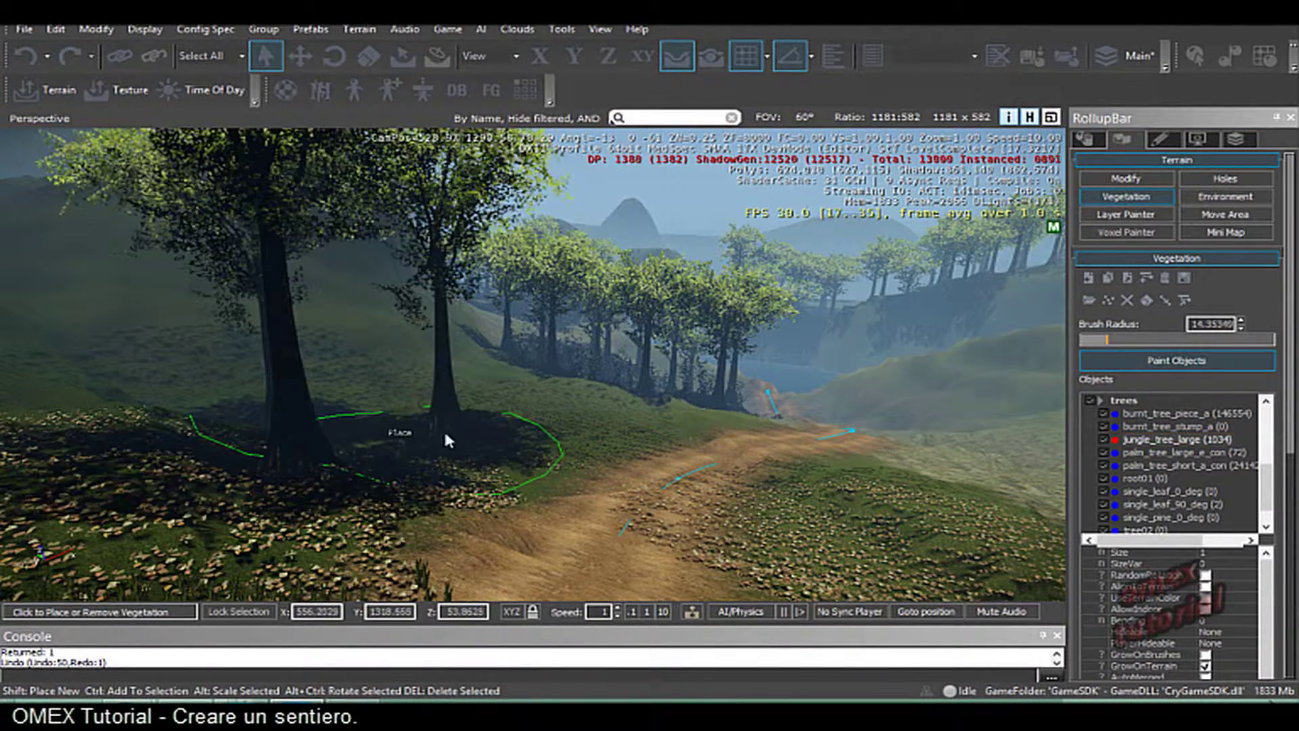
left_click(568, 425)
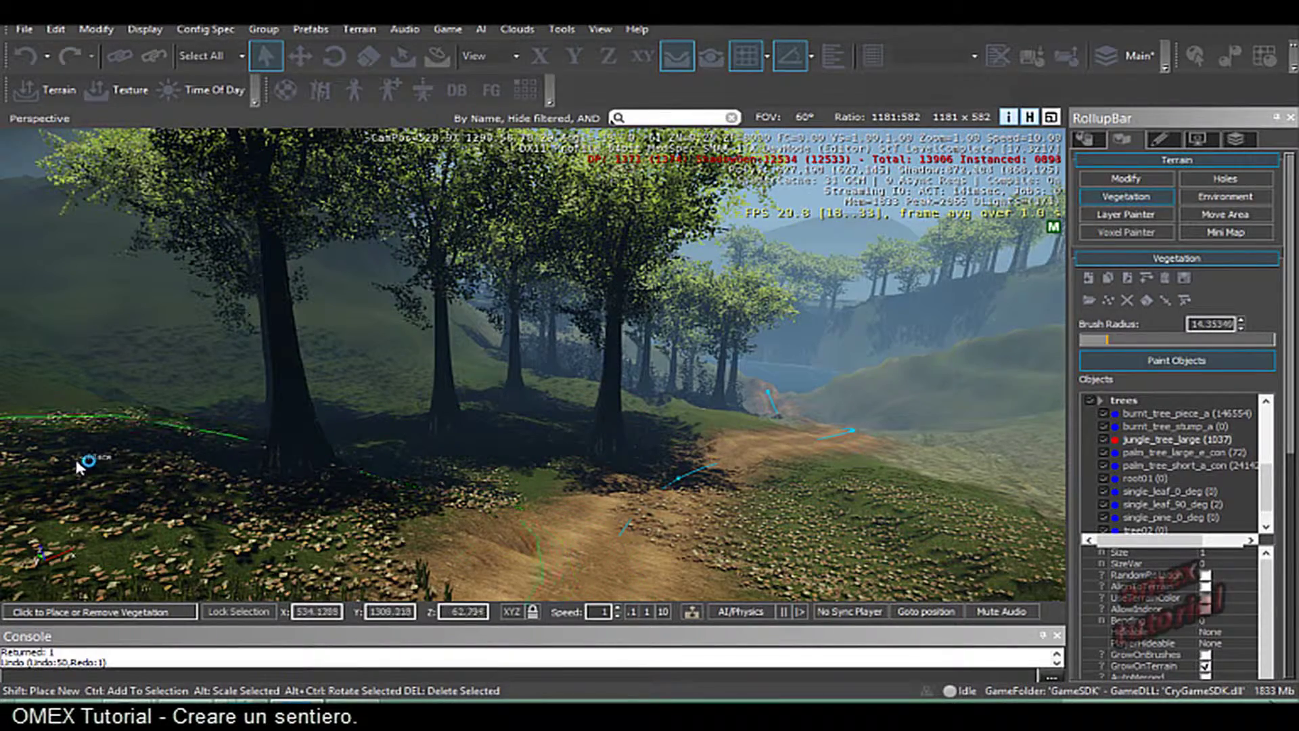
left_click(72, 455)
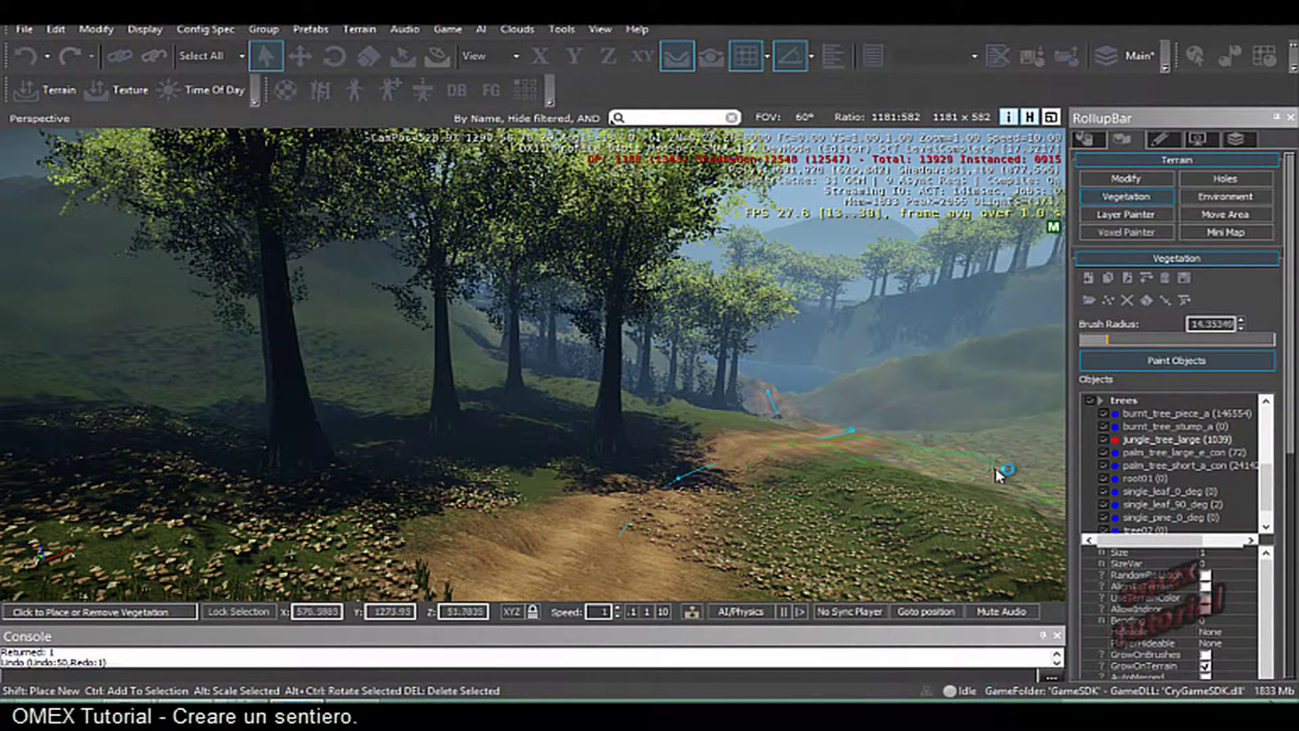
mouse_move(862, 482)
right_mouse_down()
mouse_move(737, 441)
mouse_move(641, 446)
right_mouse_up()
left_click(648, 449)
left_click(232, 493)
- Add more jungle_tree_large trees on the bare rocky slope beside the farther stretch of road leading to the lake
scroll(754, 426, "up", 3)
scroll(756, 426, "down", 3)
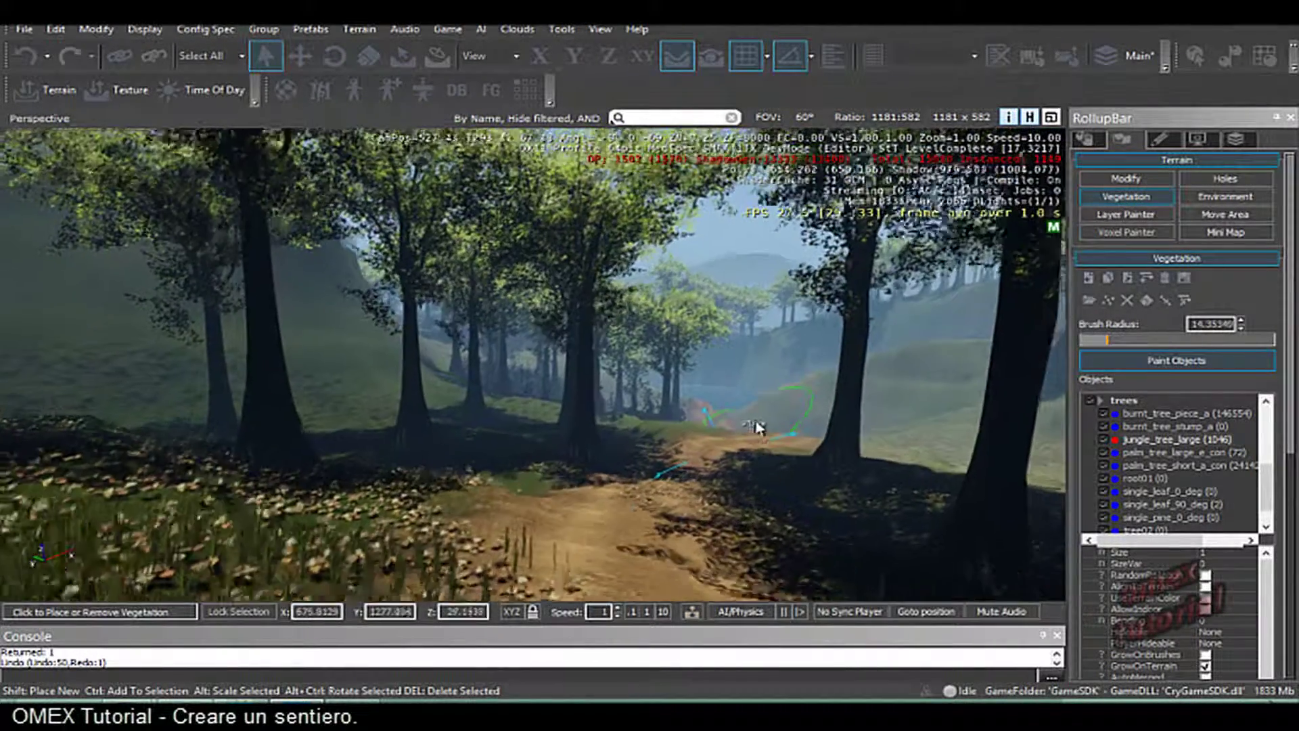
mouse_move(758, 429)
right_mouse_down()
mouse_move(743, 397)
mouse_move(879, 435)
mouse_move(716, 384)
mouse_move(699, 408)
mouse_move(729, 405)
right_mouse_up()
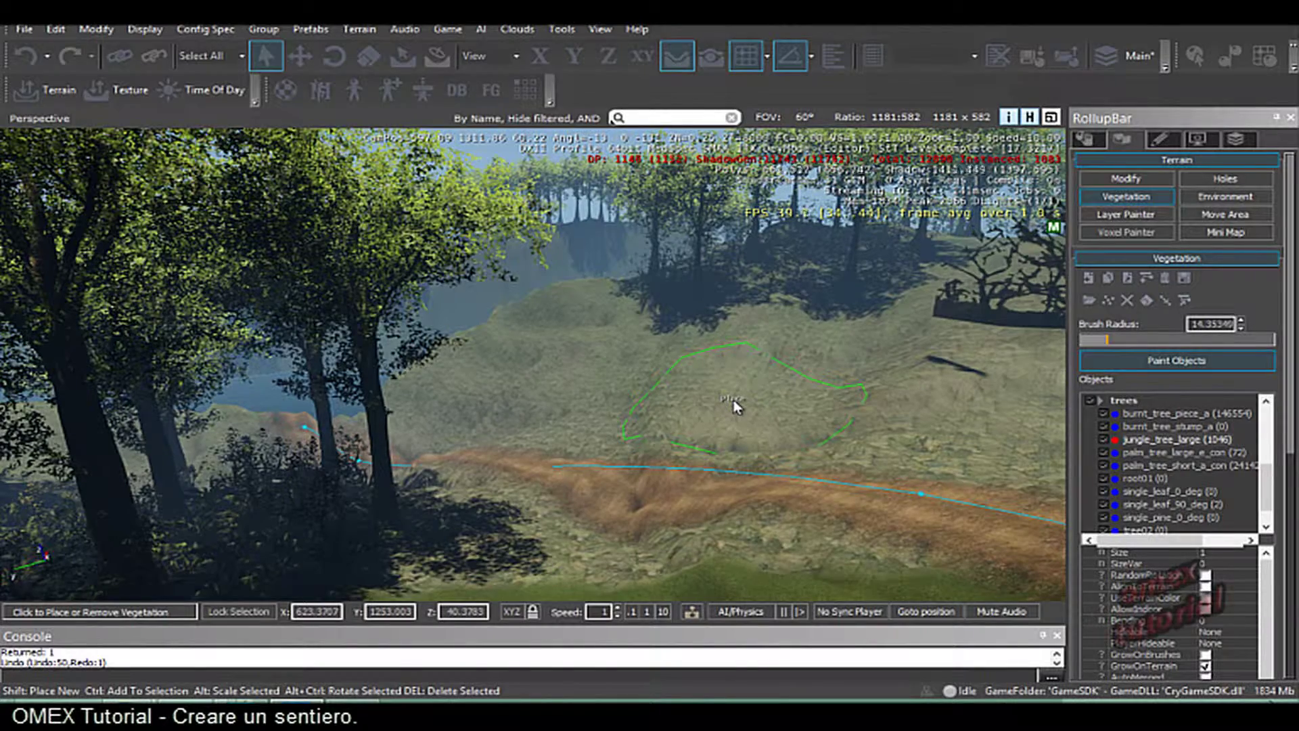
right_click_drag(789, 412, 601, 316)
middle_click_drag(601, 315, 593, 316)
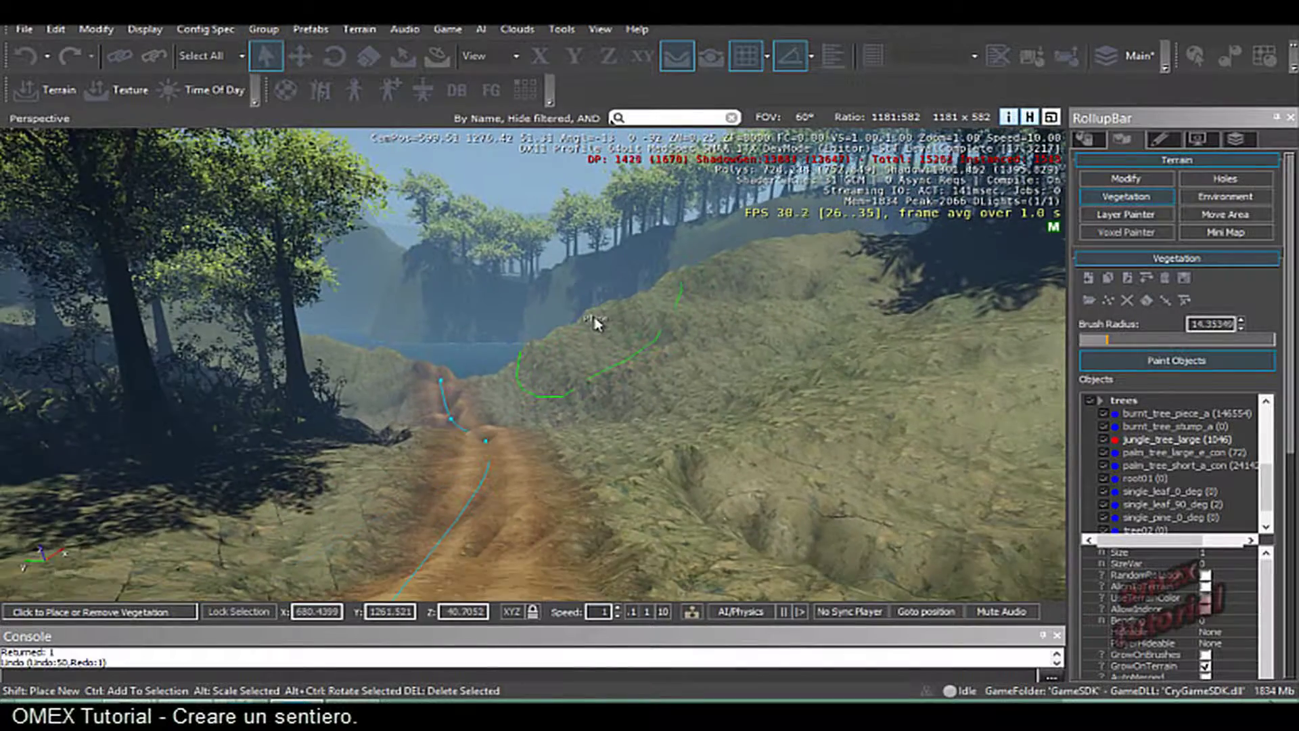
left_click(749, 413)
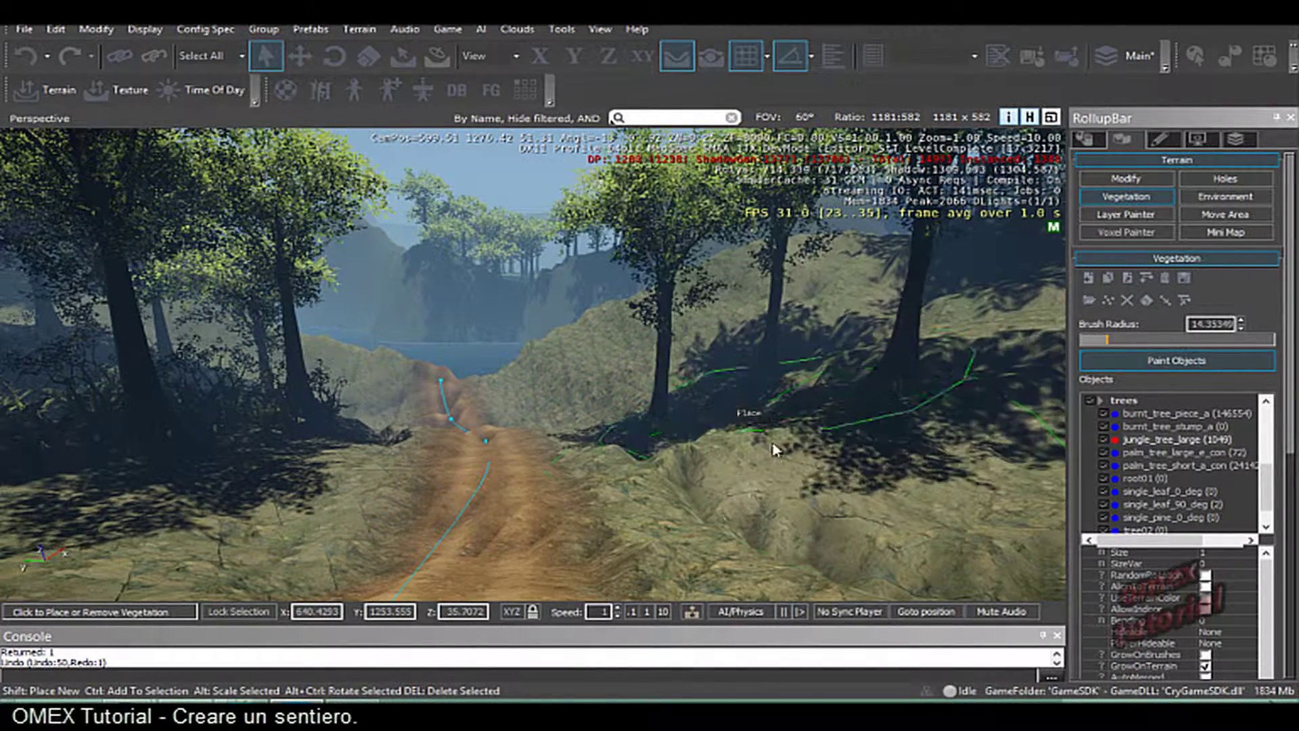
left_click(916, 500)
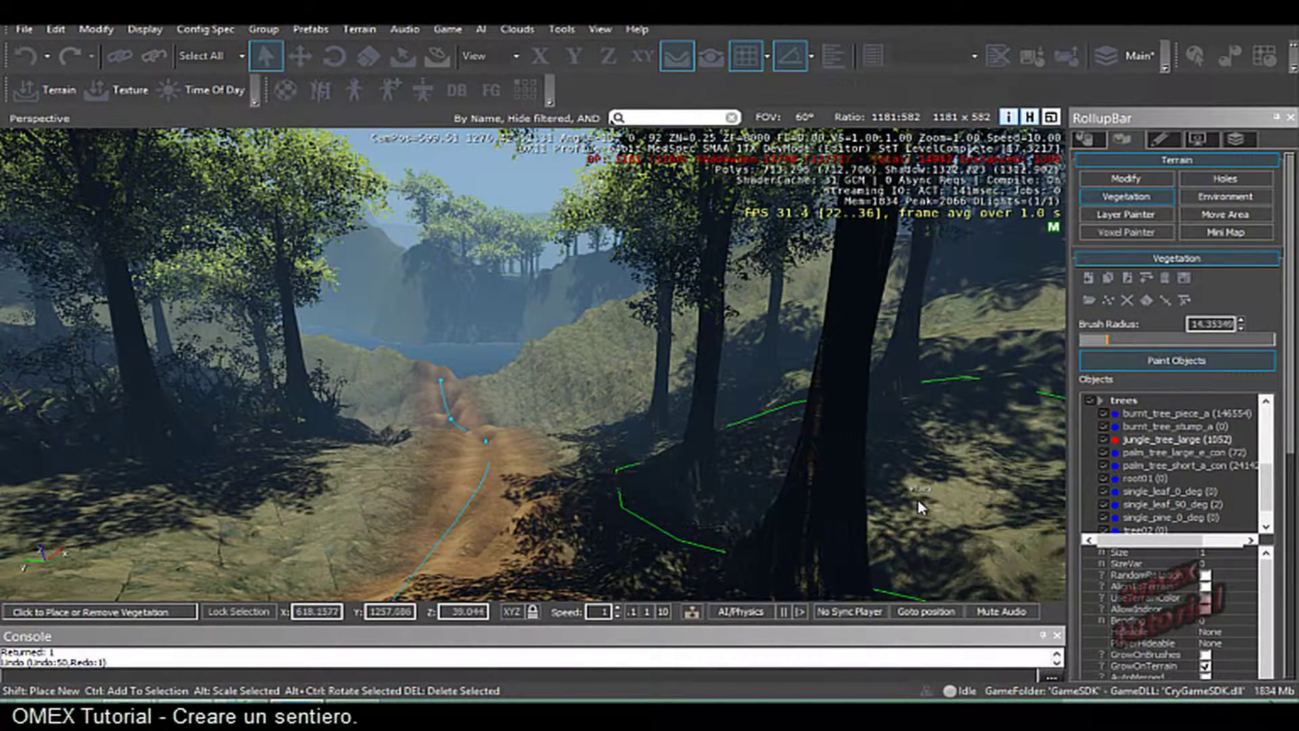
mouse_move(636, 427)
right_mouse_down()
mouse_move(681, 410)
mouse_move(691, 420)
mouse_move(593, 404)
mouse_move(582, 415)
mouse_move(722, 433)
mouse_move(668, 416)
mouse_move(690, 406)
mouse_move(696, 428)
mouse_move(673, 426)
mouse_move(698, 433)
mouse_move(682, 418)
right_mouse_up()
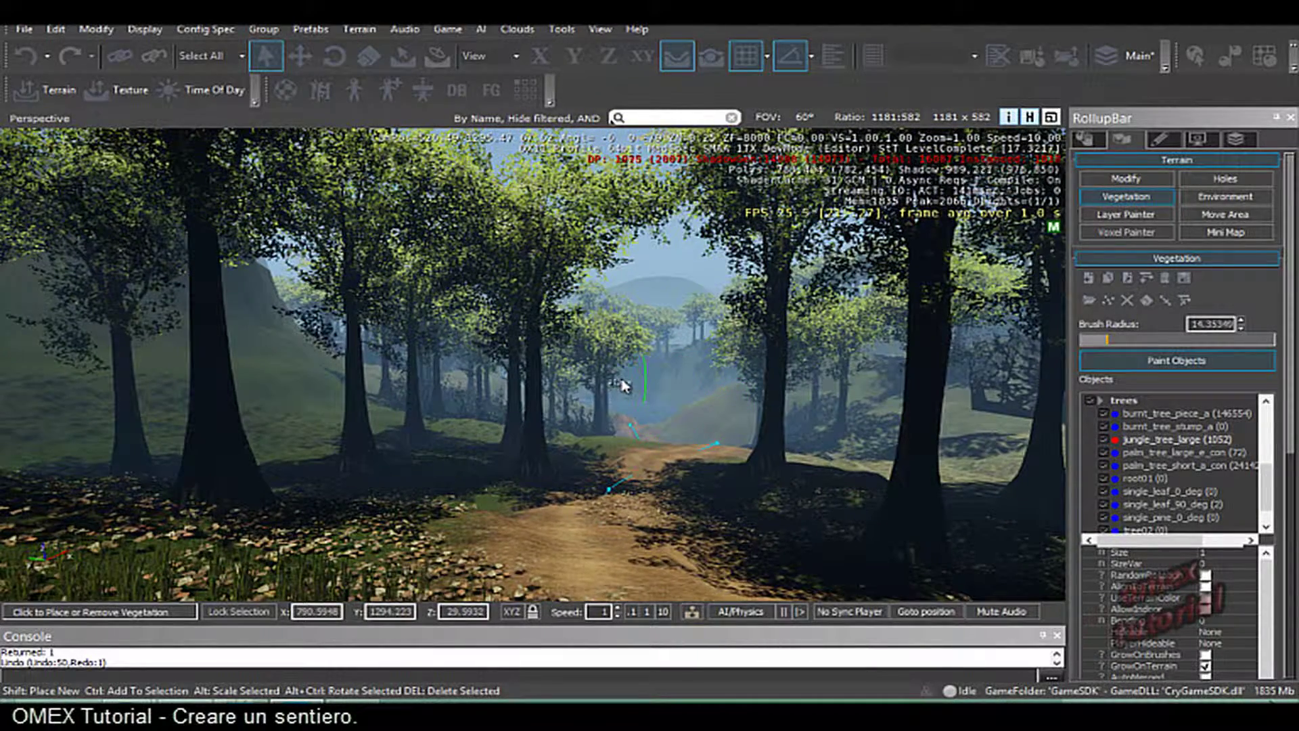
right_click_drag(624, 385, 613, 385)
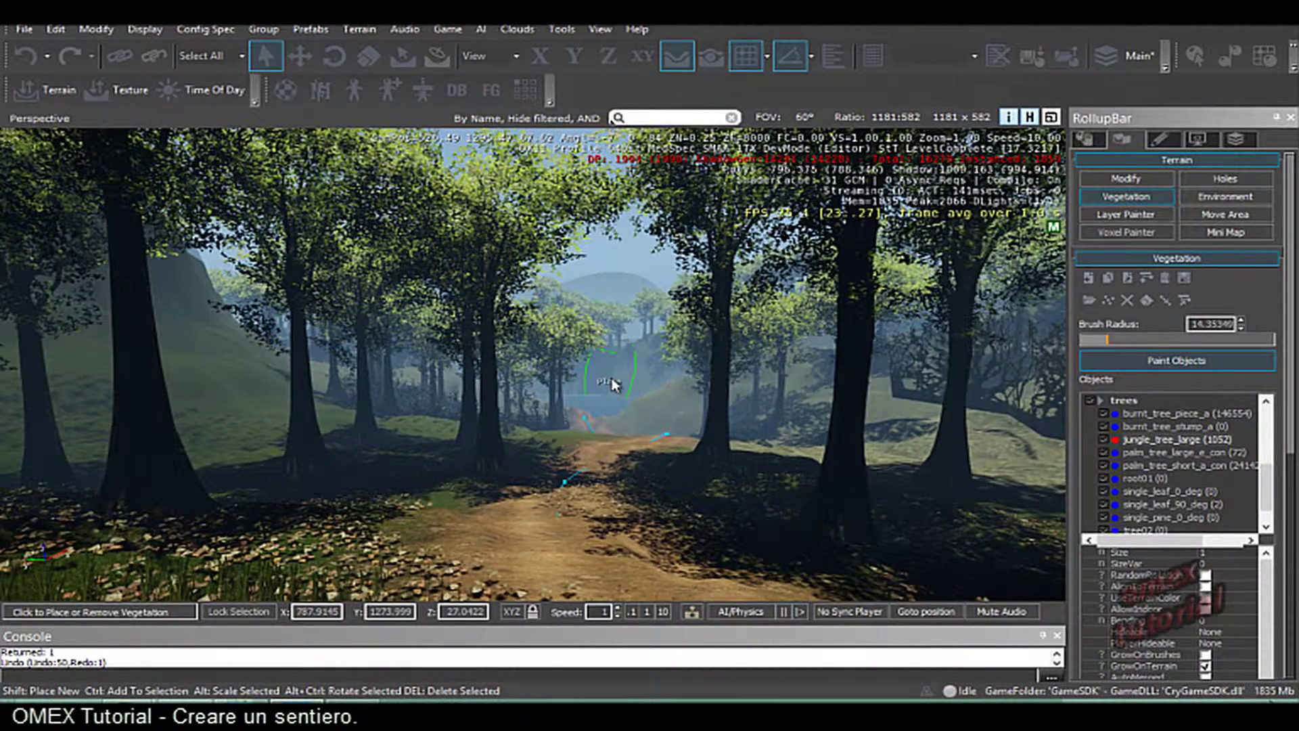